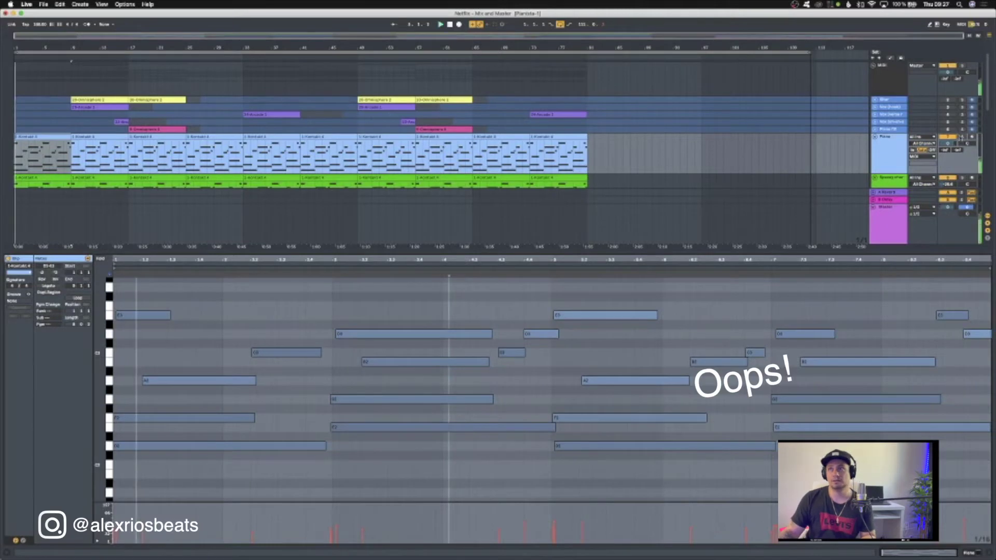
Audition the Piano track in solo and hide the clip's note view.
{"action": "left_click", "coordinate": [963, 137]}
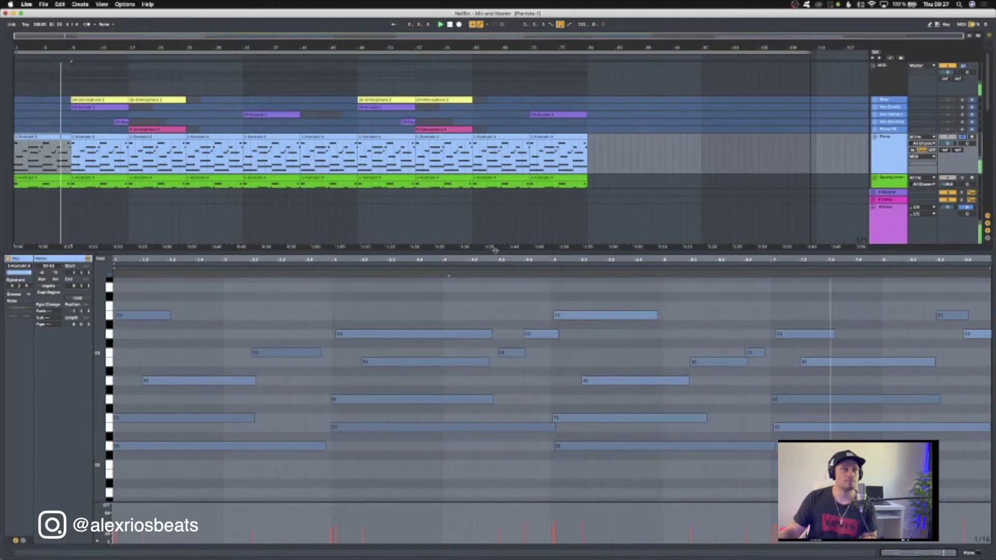
{"action": "key", "text": "super+alt+l"}
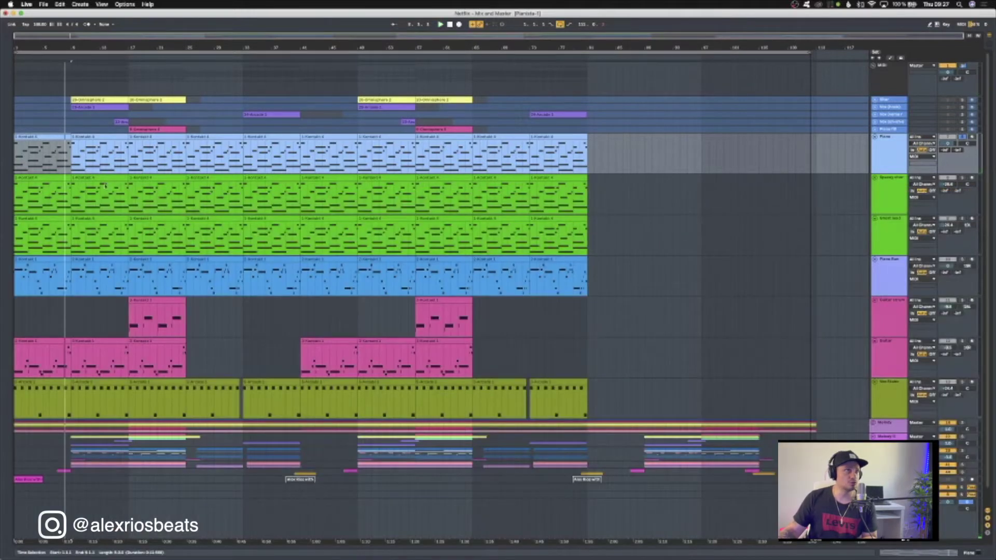
Select all clips on the Spacey chords and Ghost lead tracks, solo both tracks and play them together.
{"action": "key", "text": "Down"}
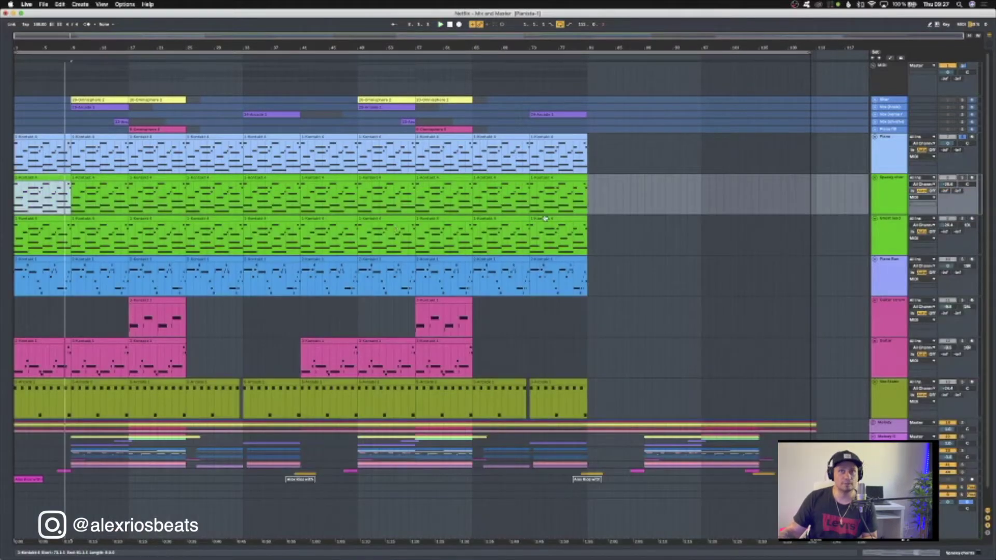
{"action": "key", "text": "shift+Down"}
{"action": "key", "text": "0"}
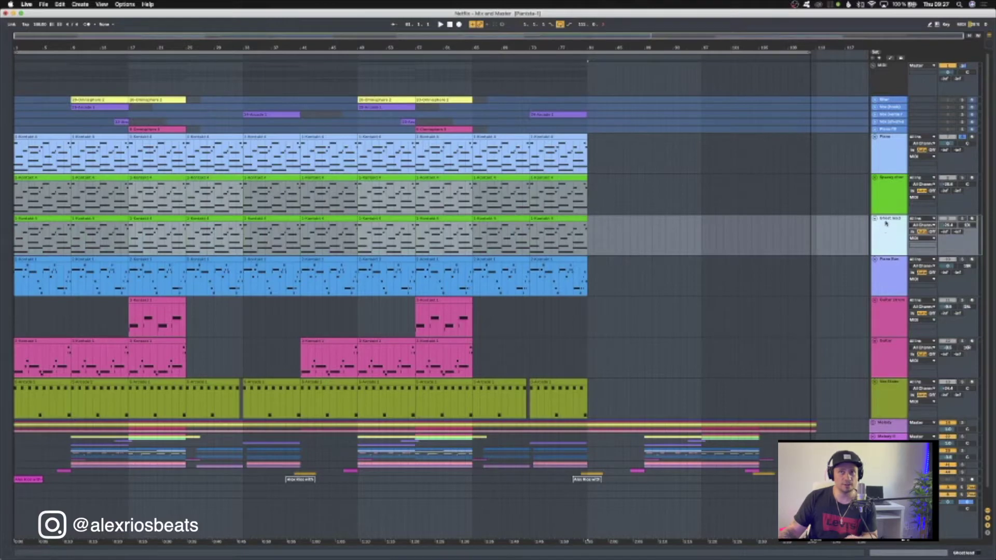
{"action": "left_click", "coordinate": [891, 199]}
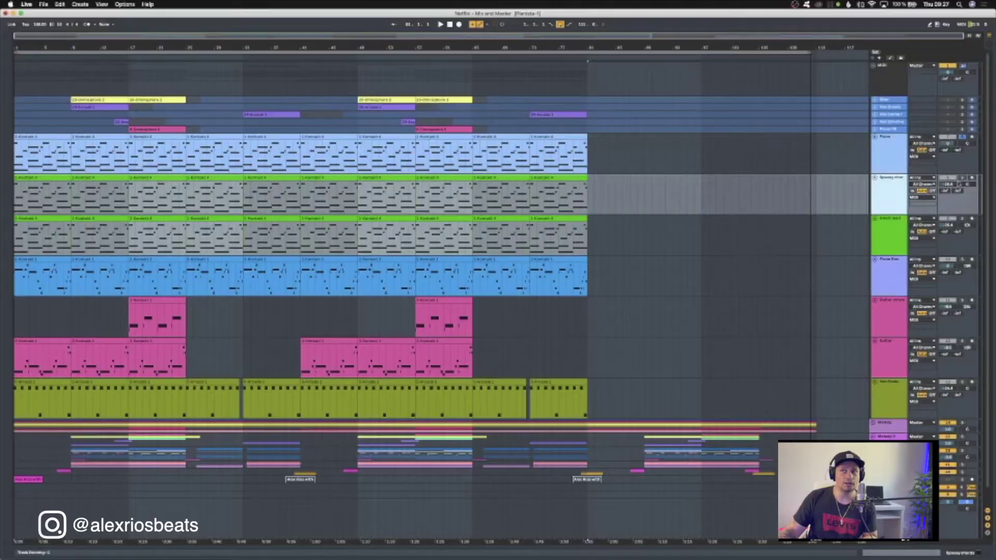
{"action": "left_click", "coordinate": [962, 178]}
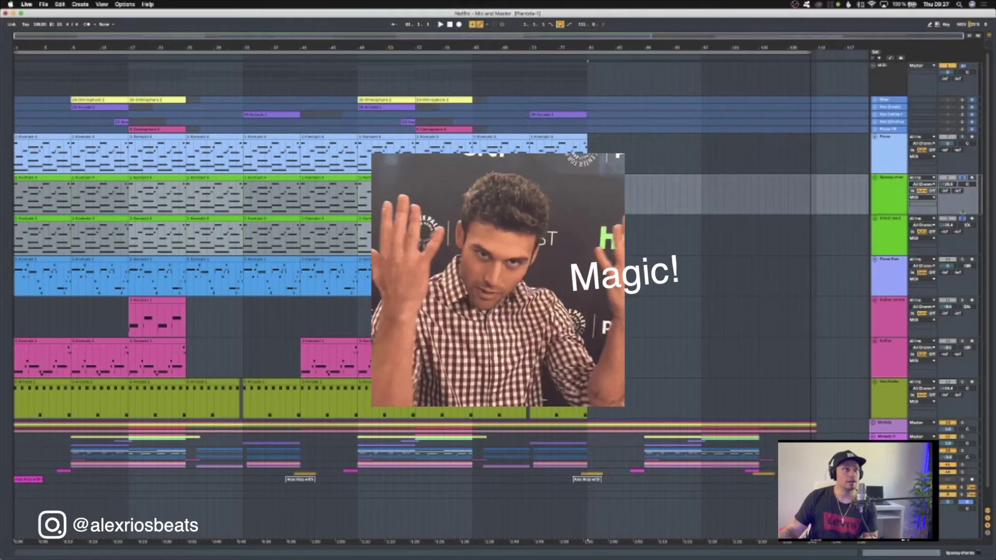
{"action": "key", "text": "space"}
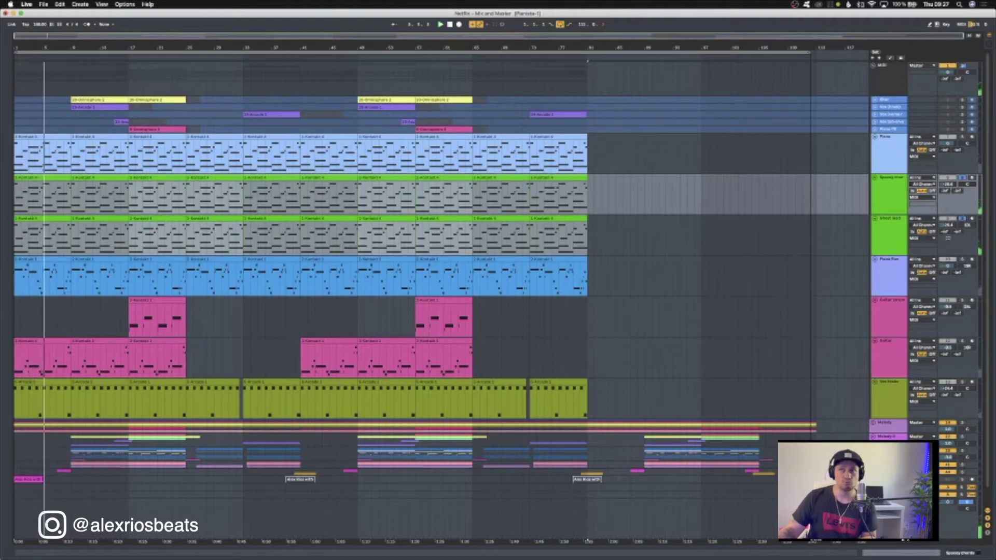
Solo the Piano Run track together with the Piano track and play them.
{"action": "left_click", "coordinate": [893, 274]}
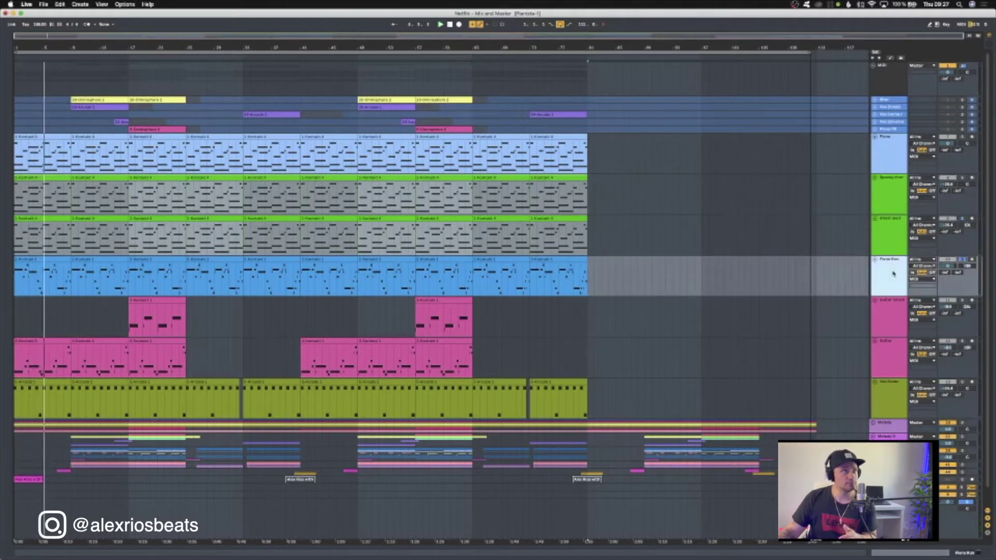
{"action": "left_click", "coordinate": [893, 153]}
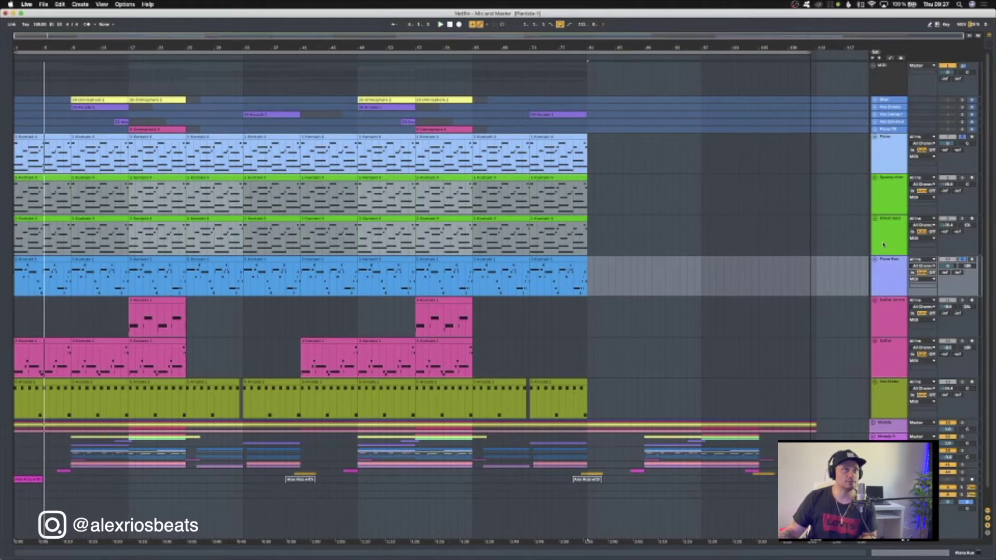
{"action": "key", "text": "space"}
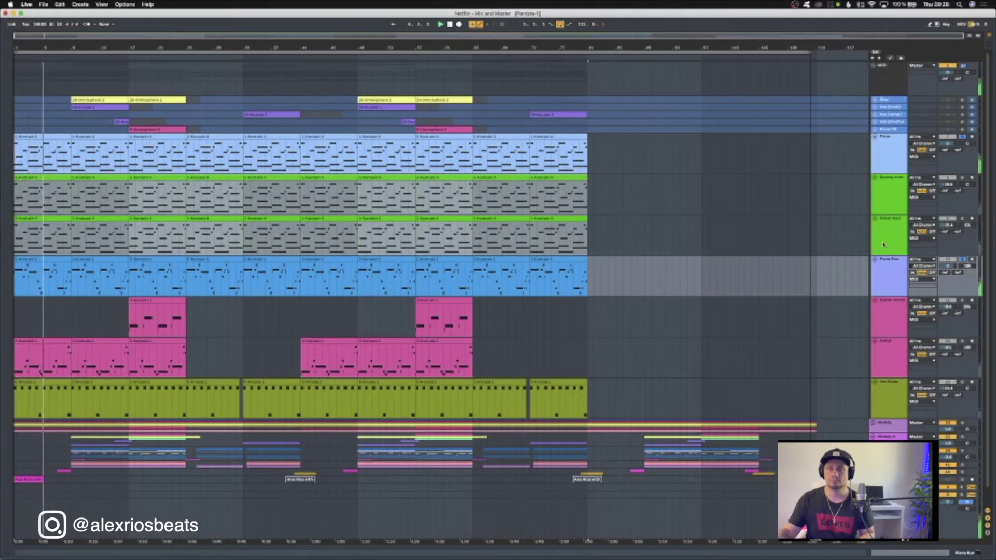
Audition the Guitar track on its own in solo from the start of the arrangement.
{"action": "left_click", "coordinate": [893, 364]}
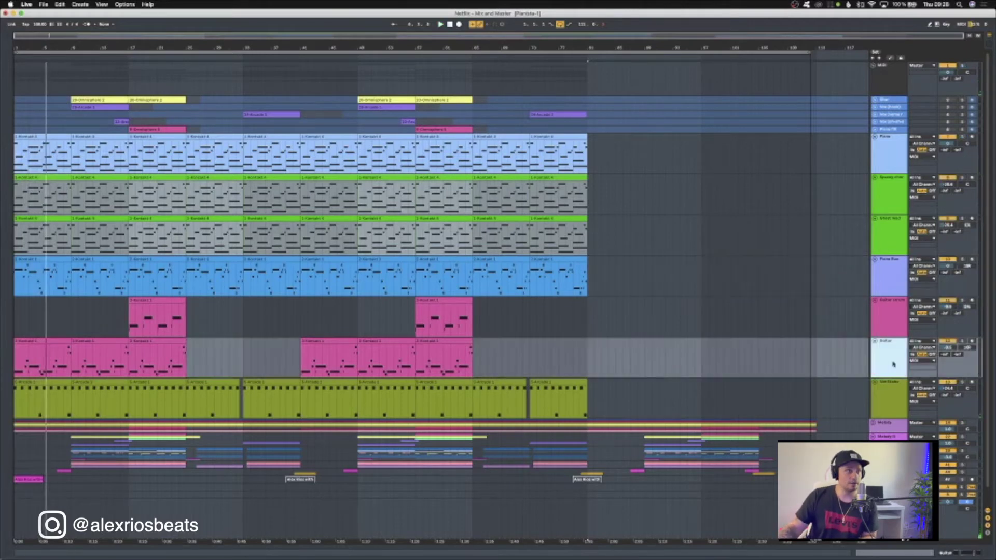
{"action": "left_click", "coordinate": [962, 342]}
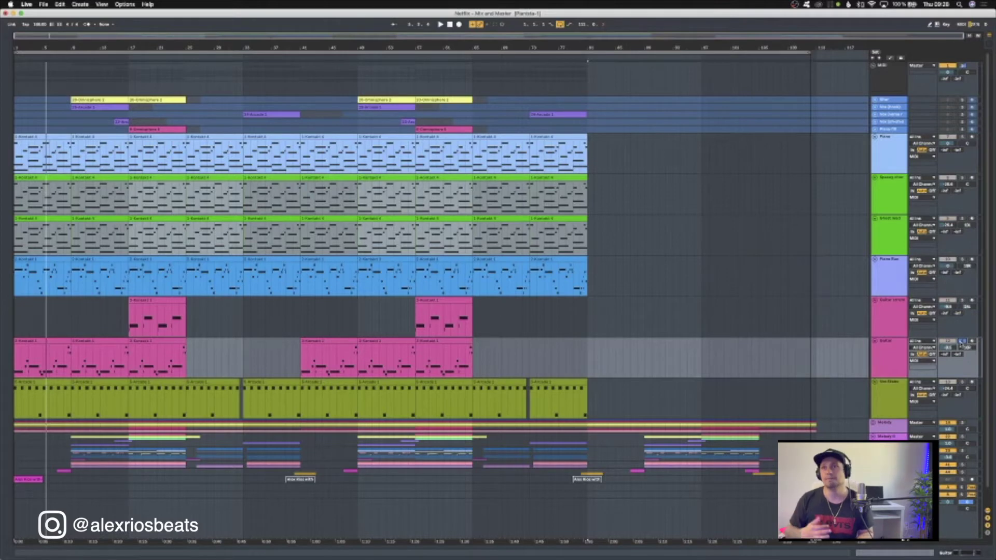
{"action": "key", "text": "space"}
{"action": "key", "text": "space"}
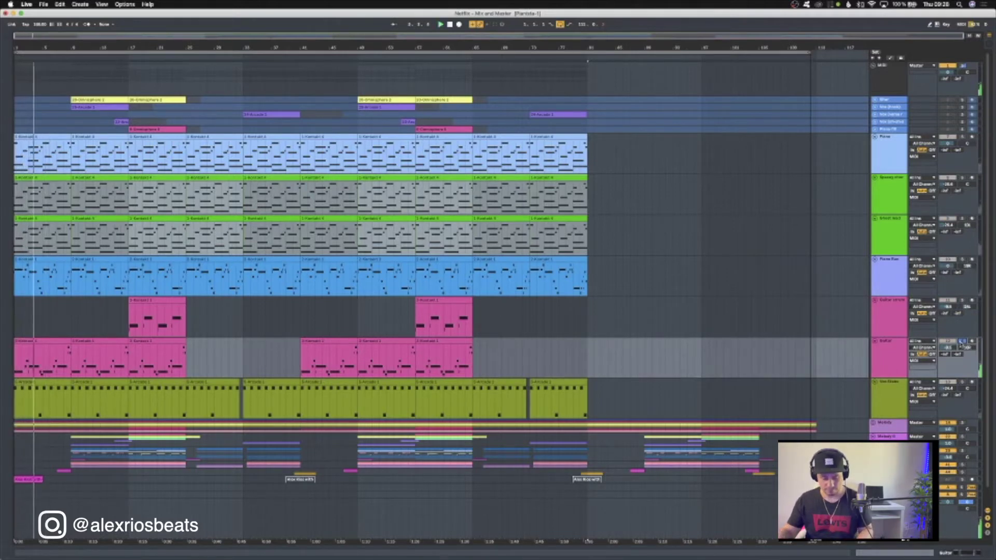
Solo Guitar strum alongside the Guitar track and play from the strum clip at bar 17.
{"action": "left_click", "coordinate": [893, 301]}
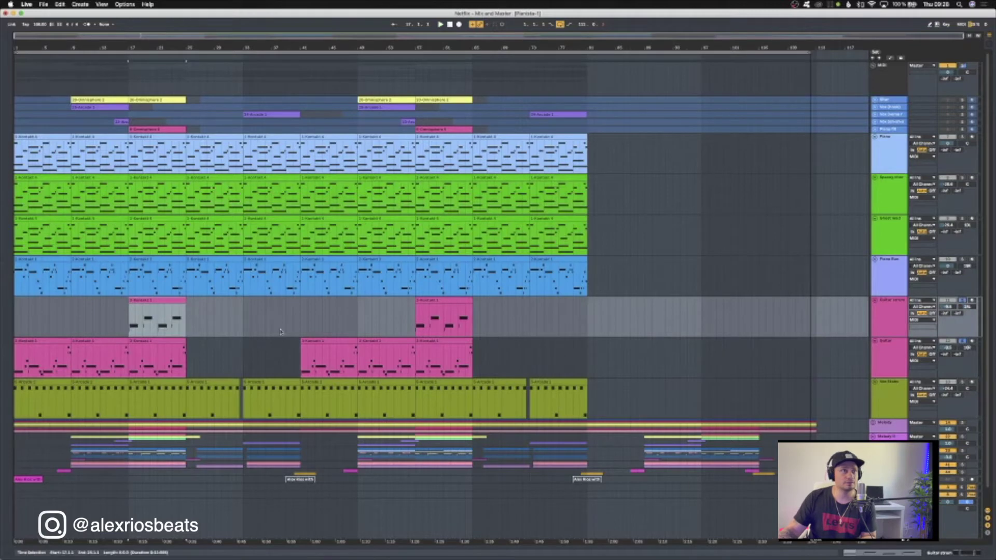
{"action": "key", "text": "space"}
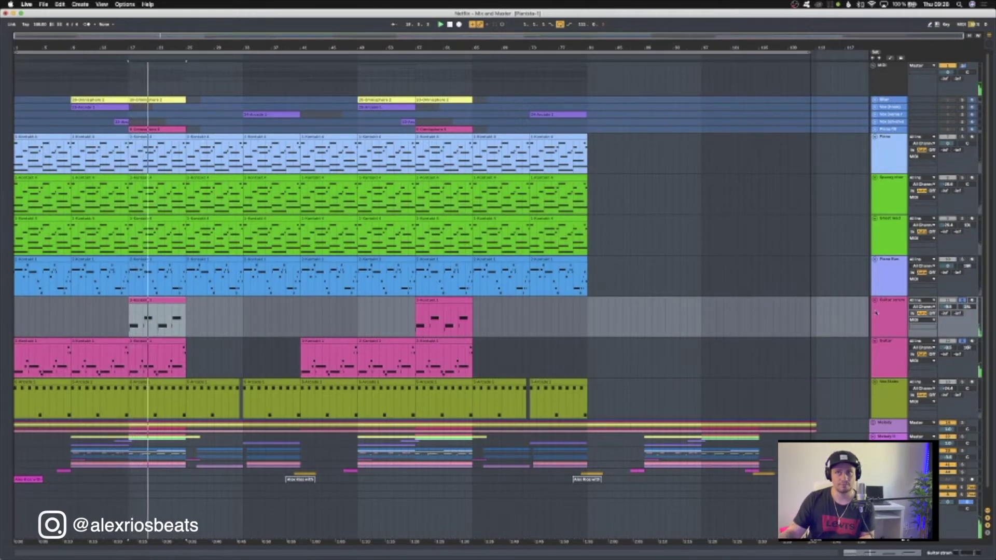
Show the Guitar strum track's device chain and clear the solo from both guitar tracks.
{"action": "double_click", "coordinate": [889, 326]}
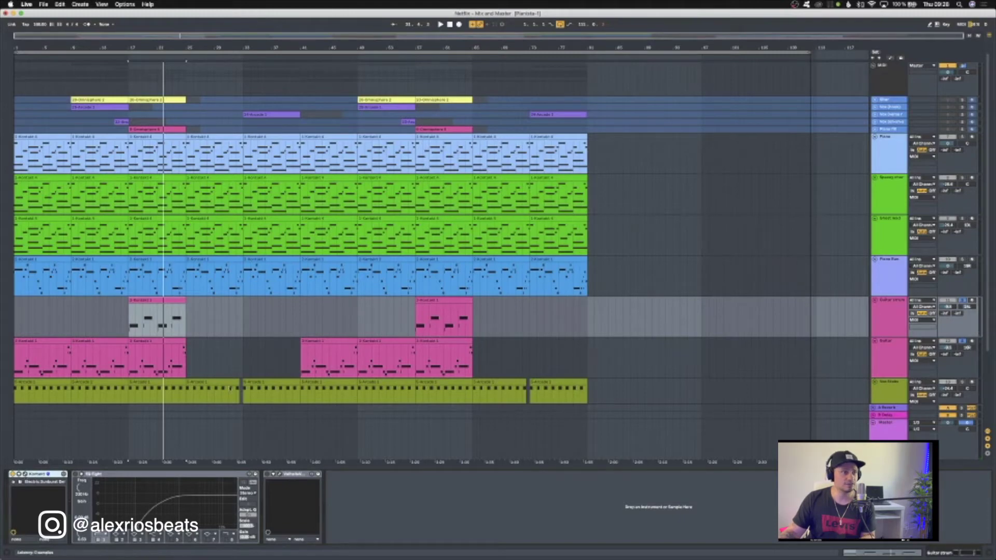
{"action": "left_click", "coordinate": [25, 474]}
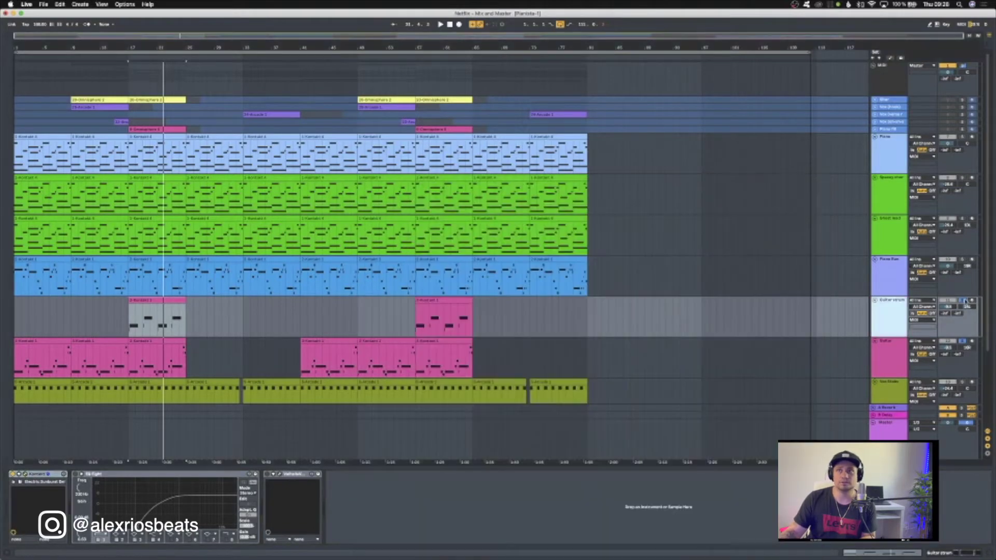
{"action": "left_click", "coordinate": [962, 301]}
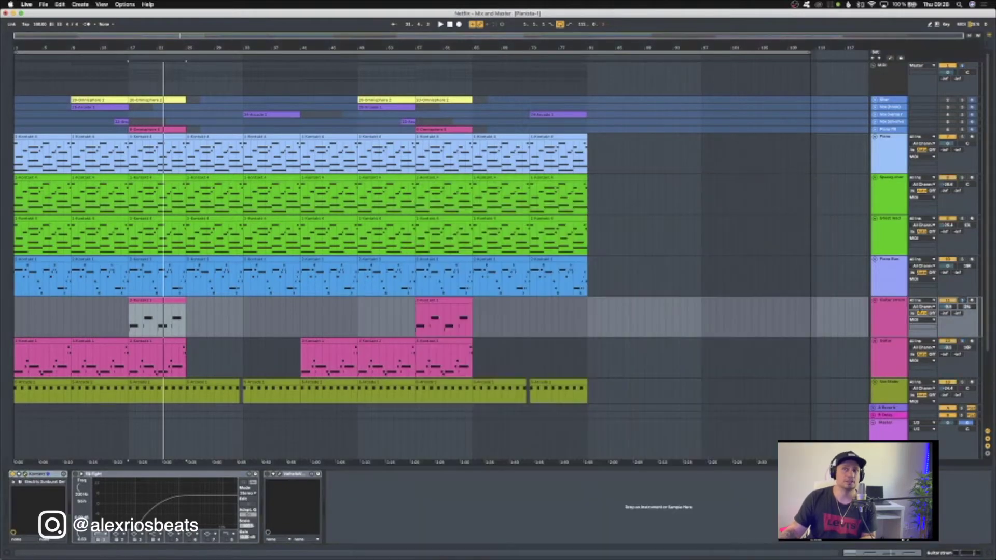
Solo the Vox Stabs track, open the notes of its clip at bar 17 and play it.
{"action": "scroll", "coordinate": [352, 259], "scroll_direction": "down", "scroll_amount": 4}
{"action": "left_click", "coordinate": [343, 292]}
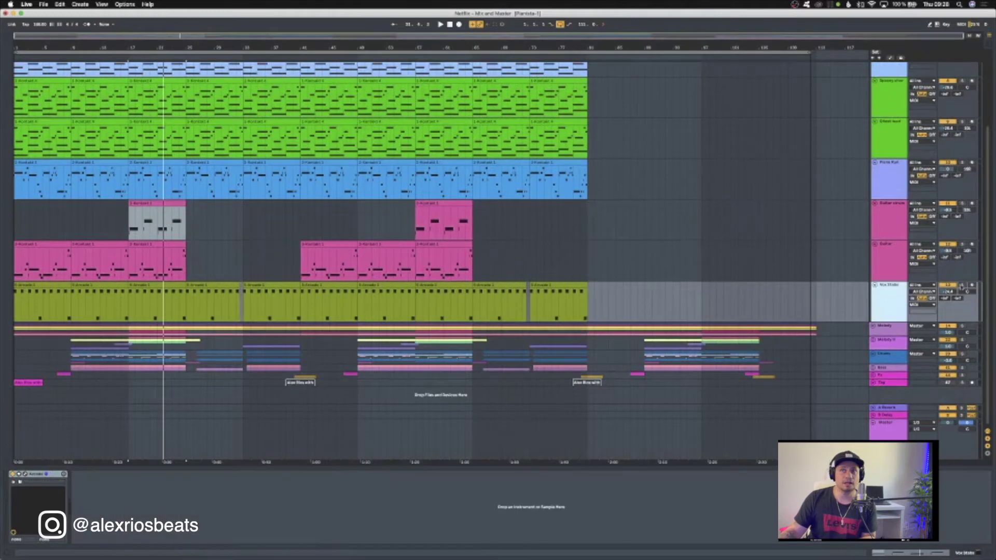
{"action": "left_click", "coordinate": [153, 286]}
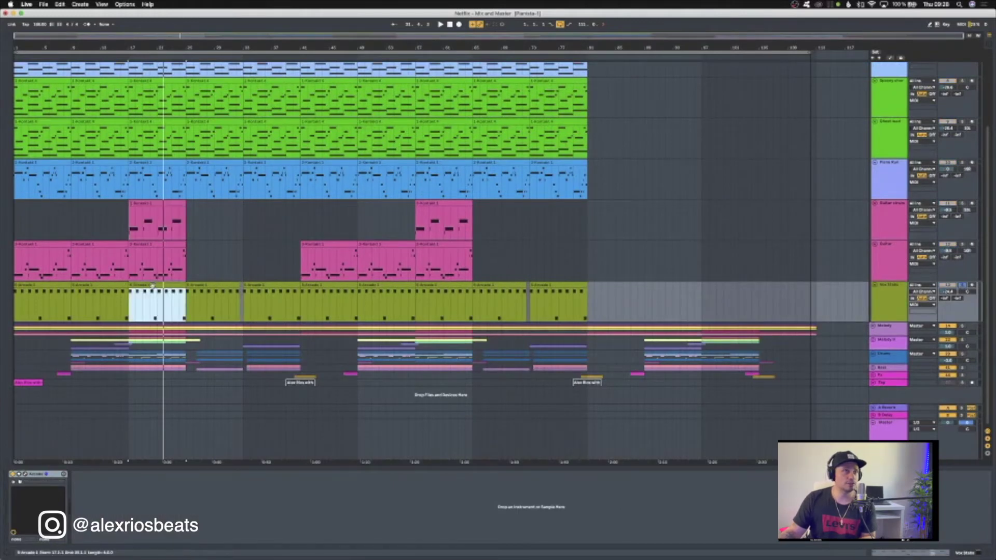
{"action": "double_click", "coordinate": [153, 286]}
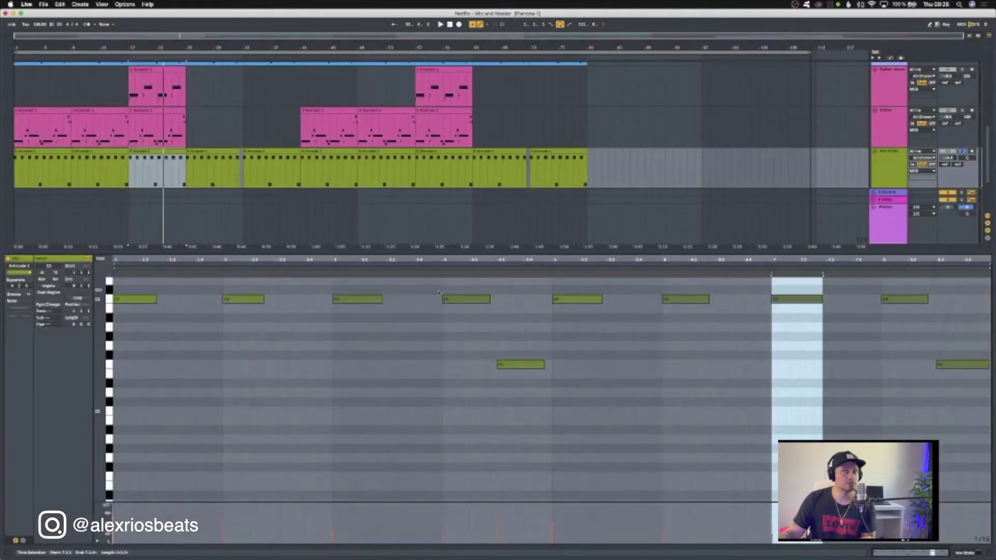
{"action": "key", "text": "space"}
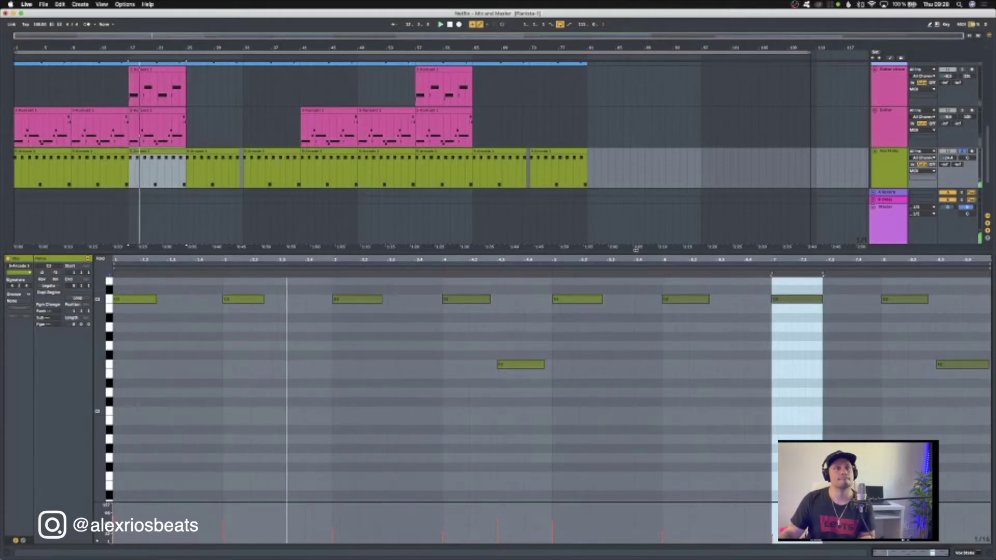
Hide the note view and audition the whole MIDI group in solo from bar 1, clearing its solo at the end.
{"action": "key", "text": "super+alt+l"}
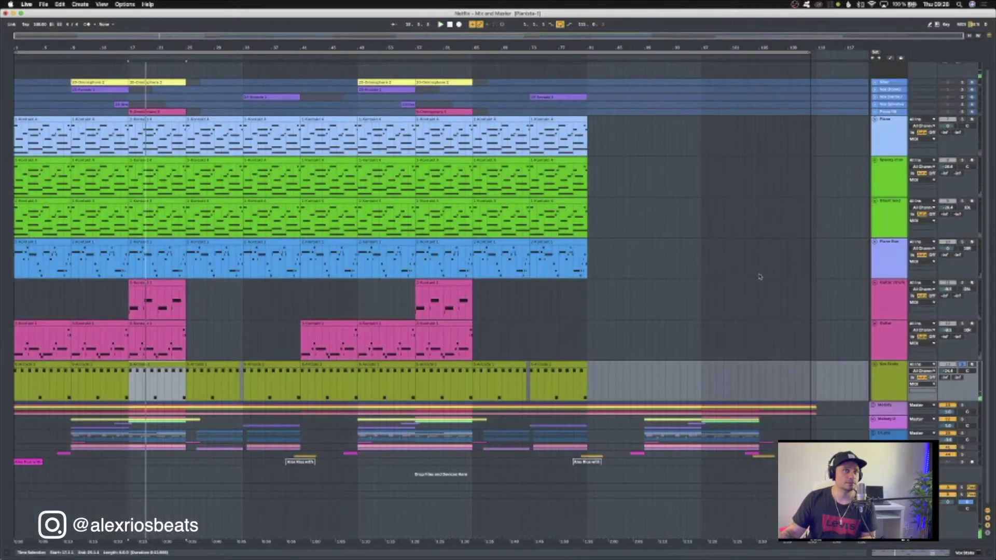
{"action": "scroll", "coordinate": [415, 218], "scroll_direction": "up", "scroll_amount": 1}
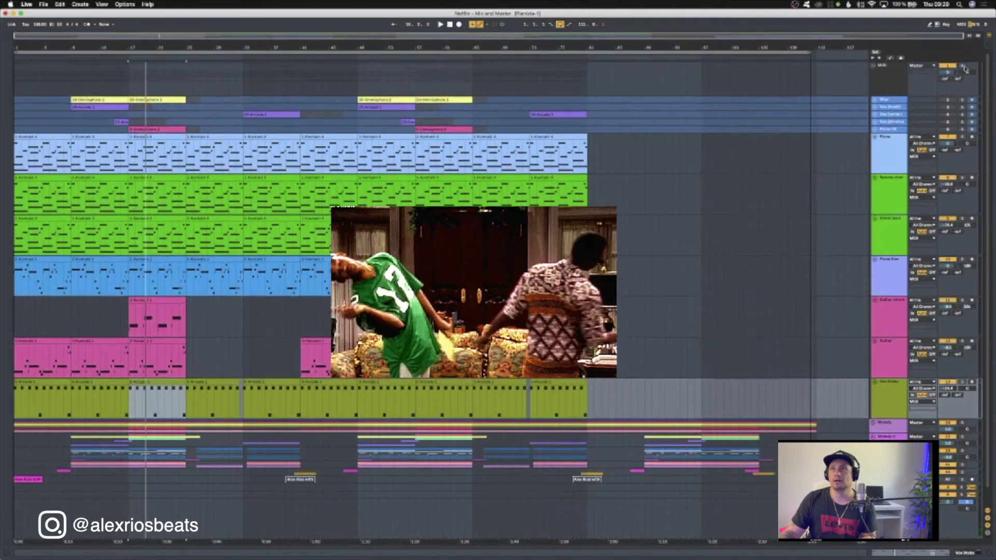
{"action": "left_click", "coordinate": [33, 136]}
{"action": "key", "text": "super+l"}
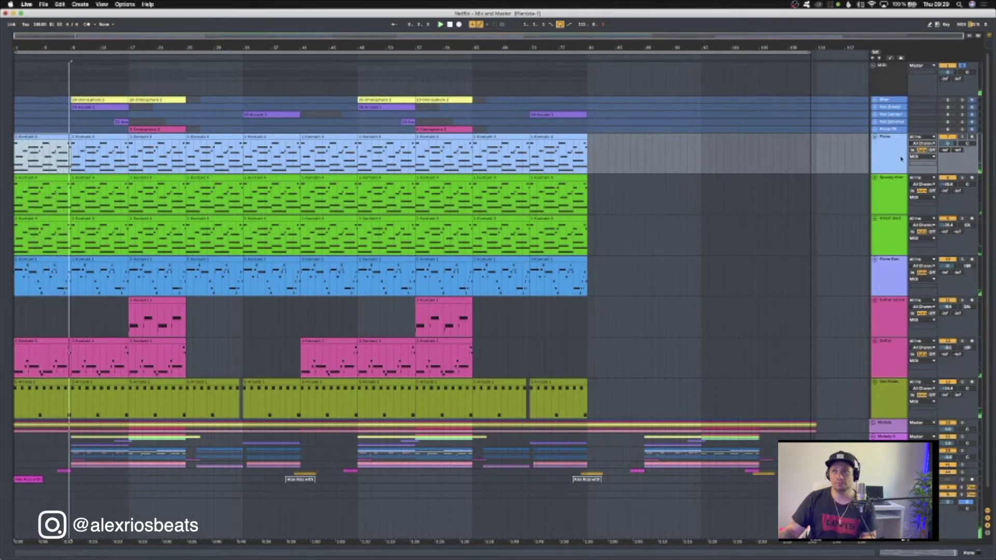
{"action": "left_click", "coordinate": [964, 82]}
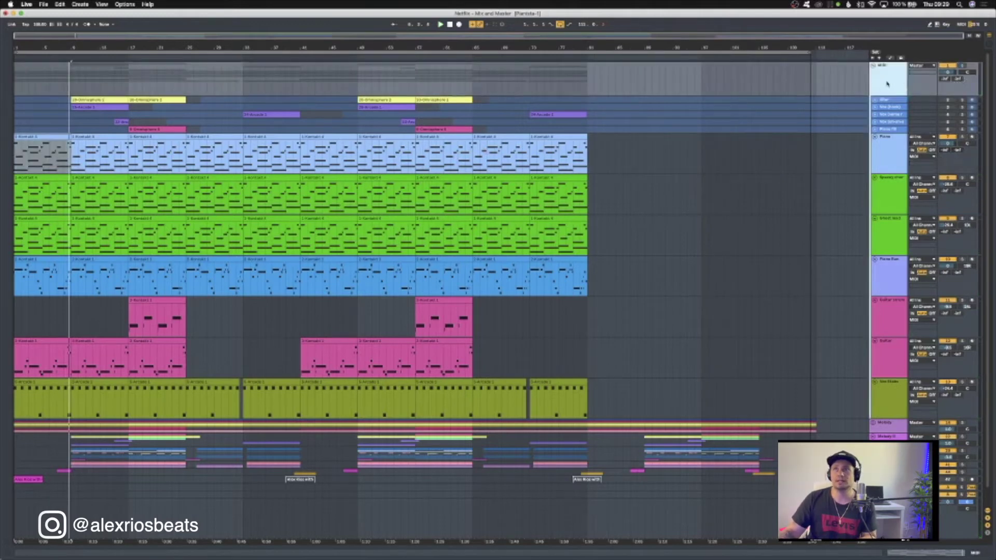
Fold the MIDI group and expand all audio tracks from Piano to Vox Stabs in the Melody group.
{"action": "left_click", "coordinate": [873, 66]}
{"action": "left_click", "coordinate": [888, 90]}
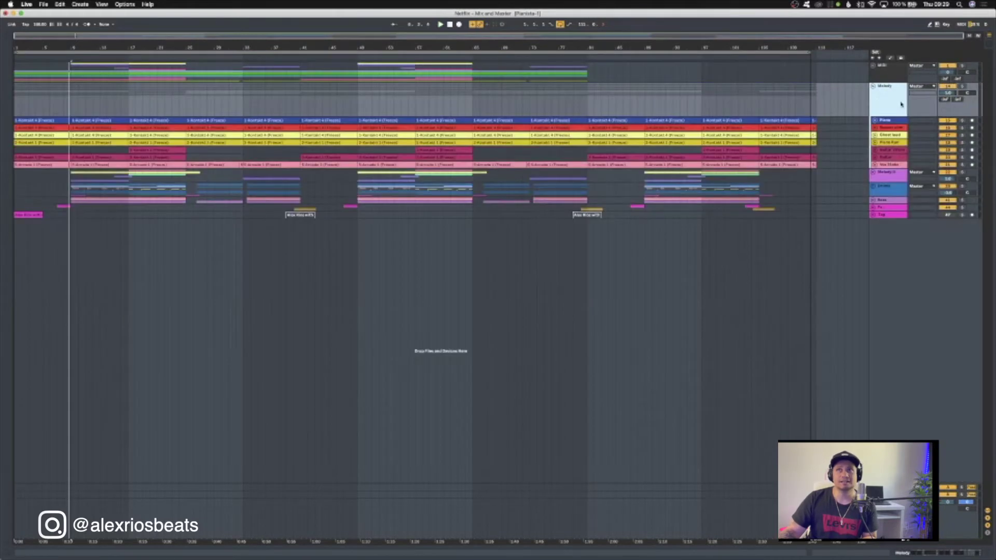
{"action": "left_click", "coordinate": [898, 121]}
{"action": "left_click", "coordinate": [891, 165]}
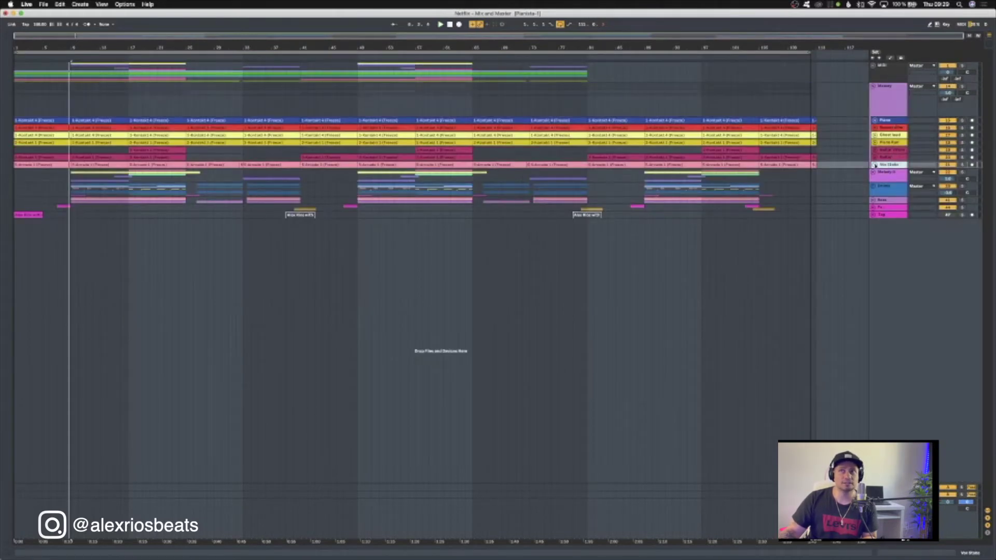
{"action": "left_click", "coordinate": [885, 121], "text": "shift"}
{"action": "left_click", "coordinate": [875, 121]}
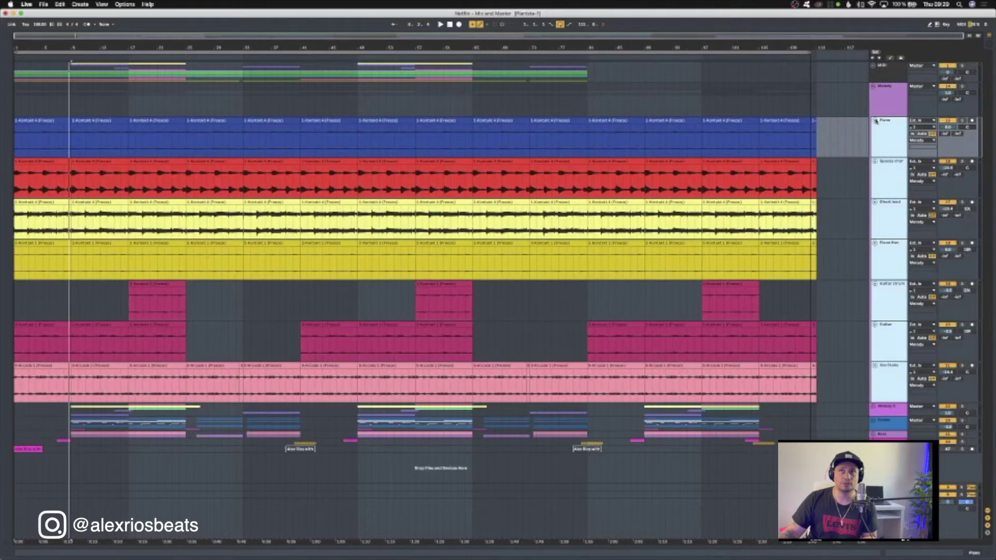
Make the Melody group track taller and show its device chain.
{"action": "left_click", "coordinate": [886, 169]}
{"action": "left_click_drag", "start_coordinate": [893, 115], "coordinate": [953, 127]}
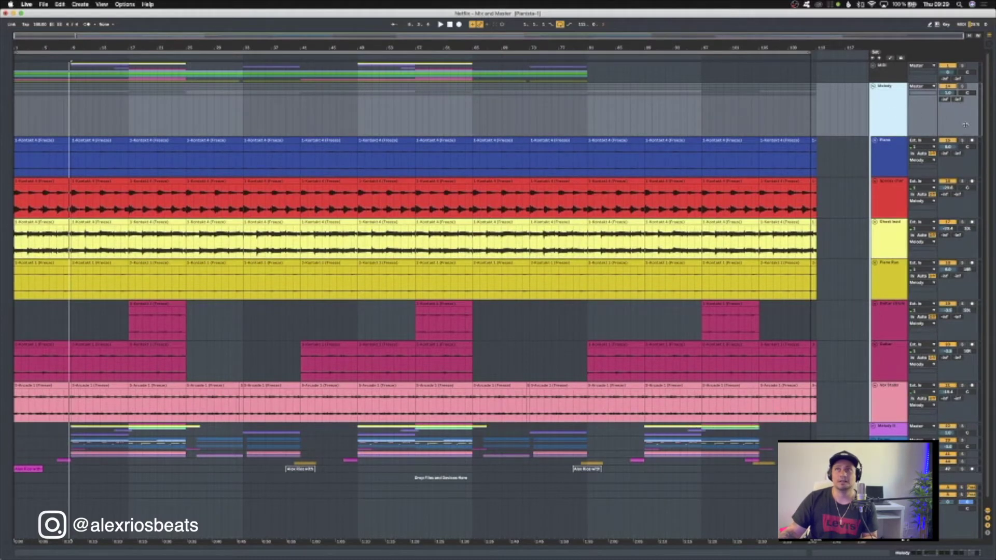
{"action": "double_click", "coordinate": [887, 113]}
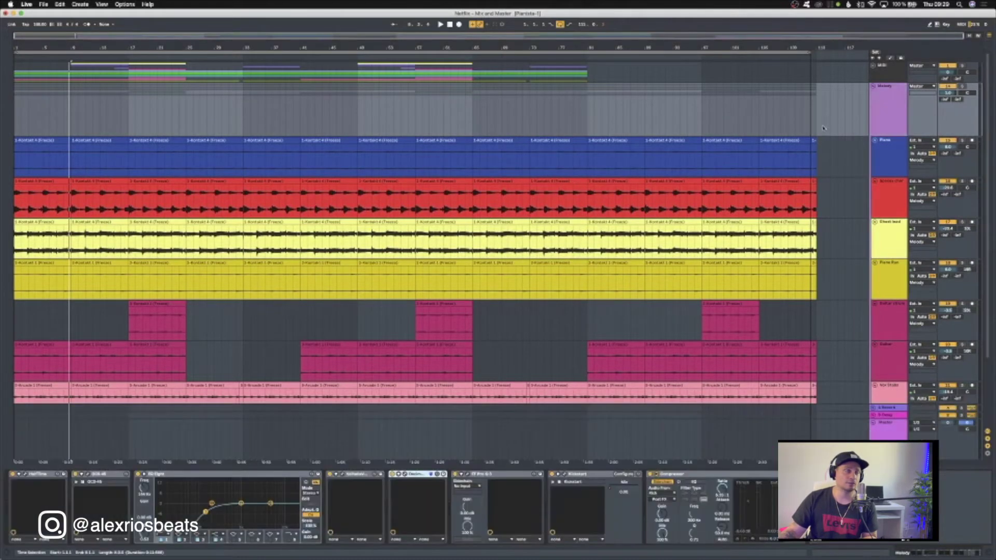
Examine the effects on the Melody group, including the OCS-45 and RC-20 Retro Color plug-ins and EQ Eight.
{"action": "left_click", "coordinate": [27, 475]}
{"action": "left_click", "coordinate": [402, 216]}
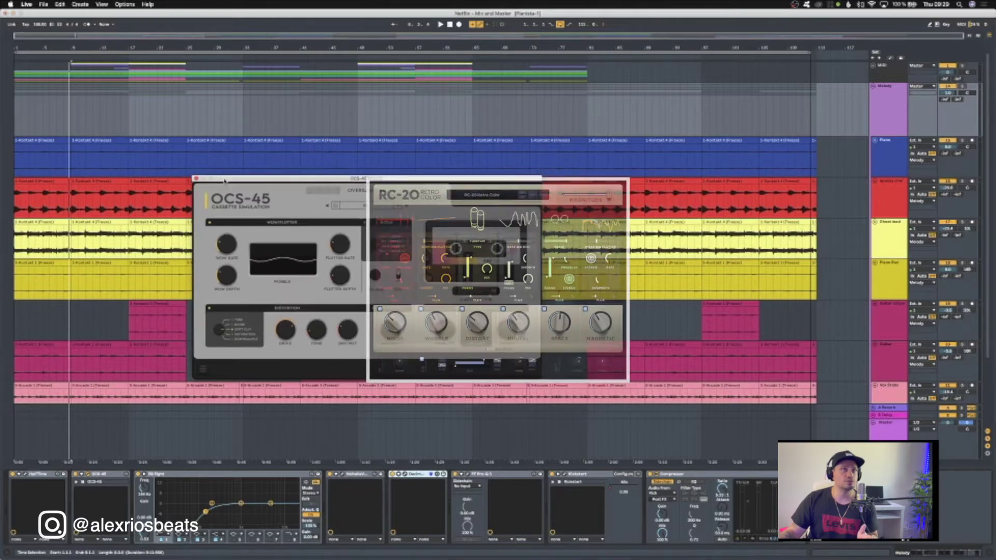
{"action": "left_click", "coordinate": [194, 174]}
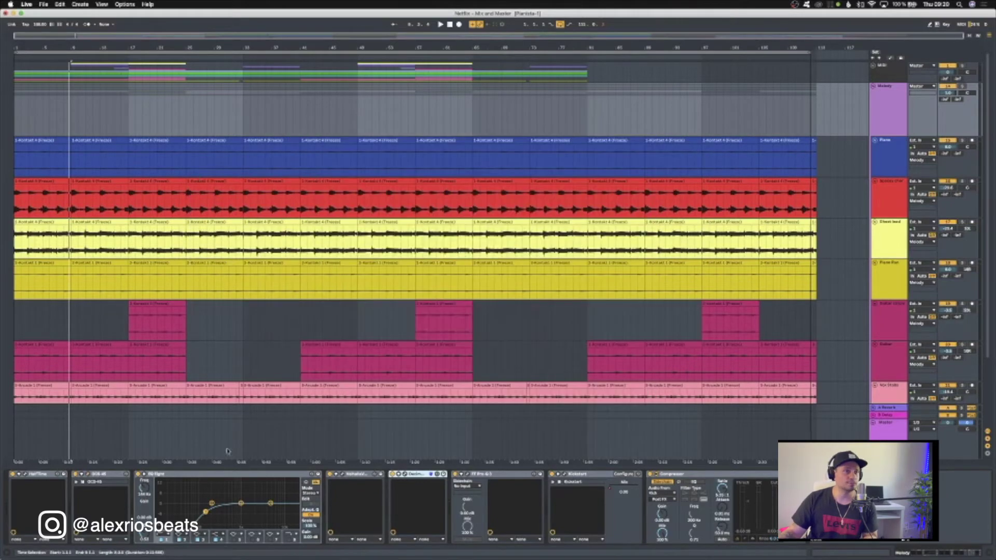
{"action": "left_click", "coordinate": [239, 477]}
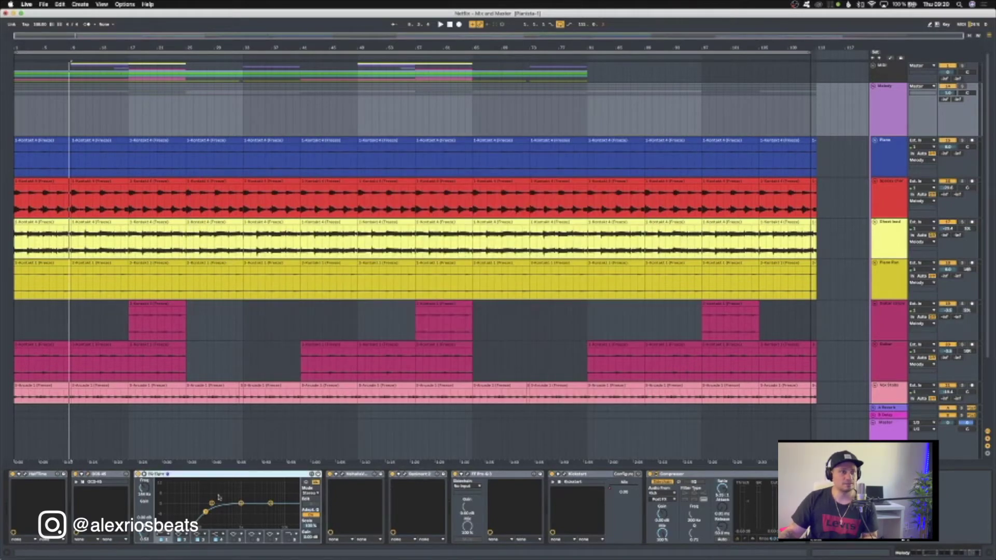
{"action": "left_click", "coordinate": [357, 475]}
{"action": "left_click", "coordinate": [423, 475]}
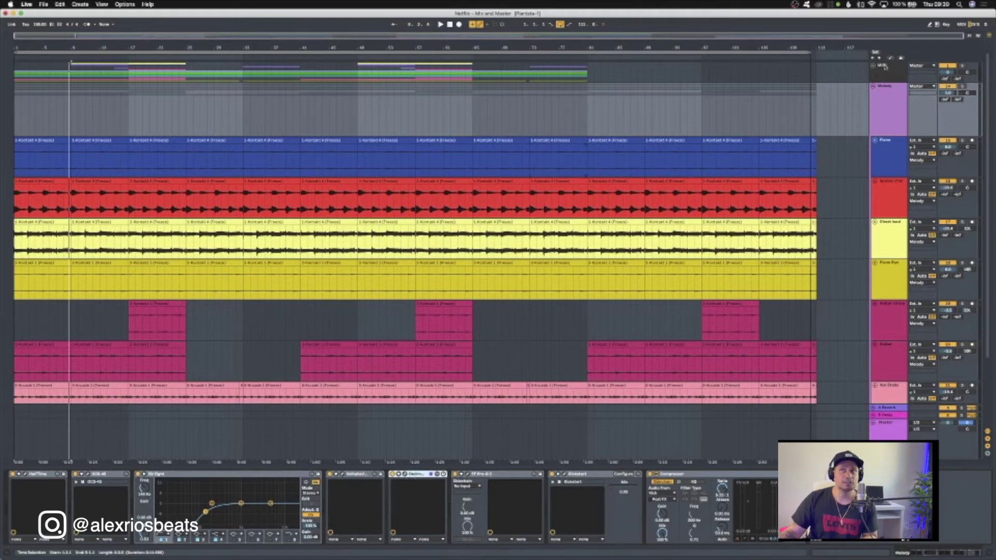
Audition the Melody group in solo from the Piano clip at bar 1, then clear the group's solo.
{"action": "key", "text": "Down"}
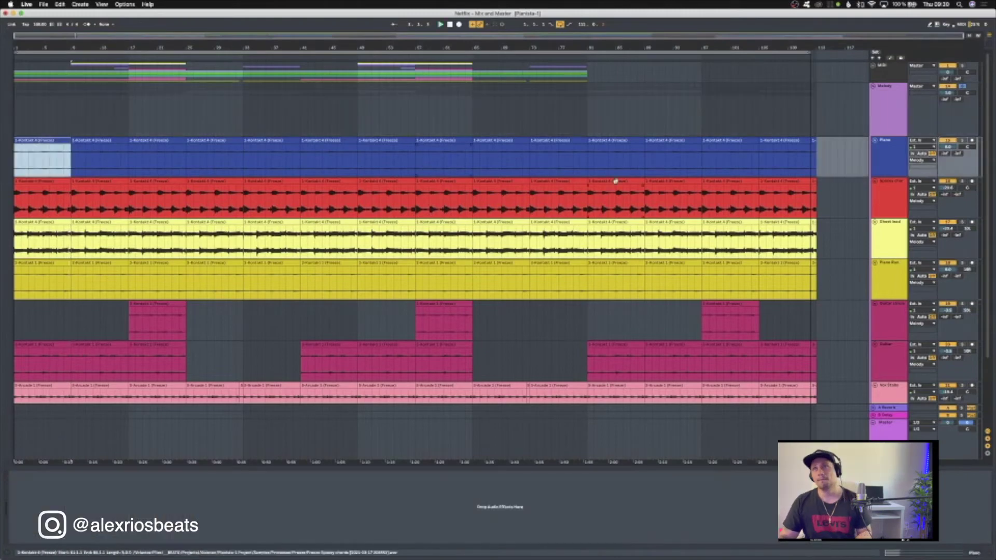
{"action": "key", "text": "space"}
{"action": "scroll", "coordinate": [295, 258], "scroll_direction": "down", "scroll_amount": 3}
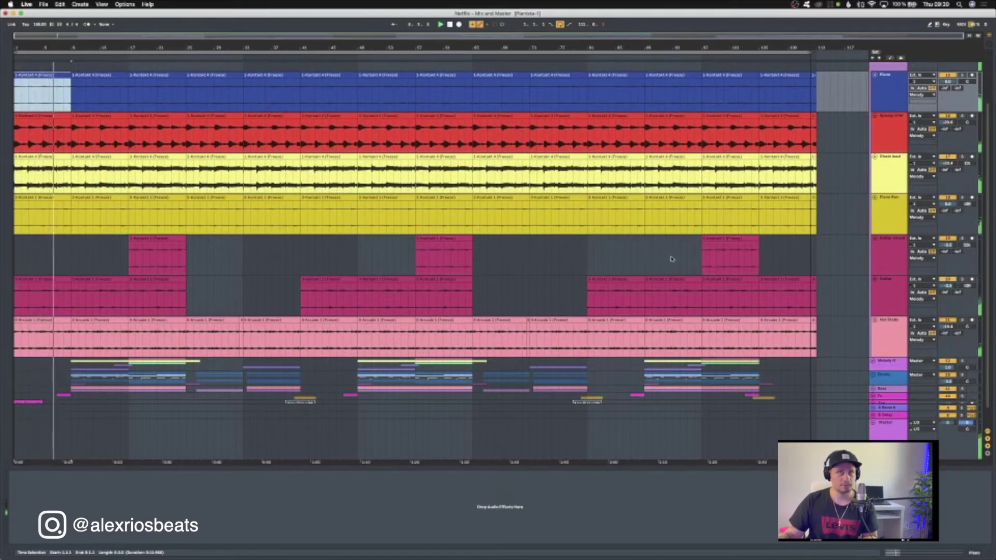
{"action": "scroll", "coordinate": [680, 250], "scroll_direction": "up", "scroll_amount": 1}
{"action": "scroll", "coordinate": [681, 249], "scroll_direction": "up", "scroll_amount": 1}
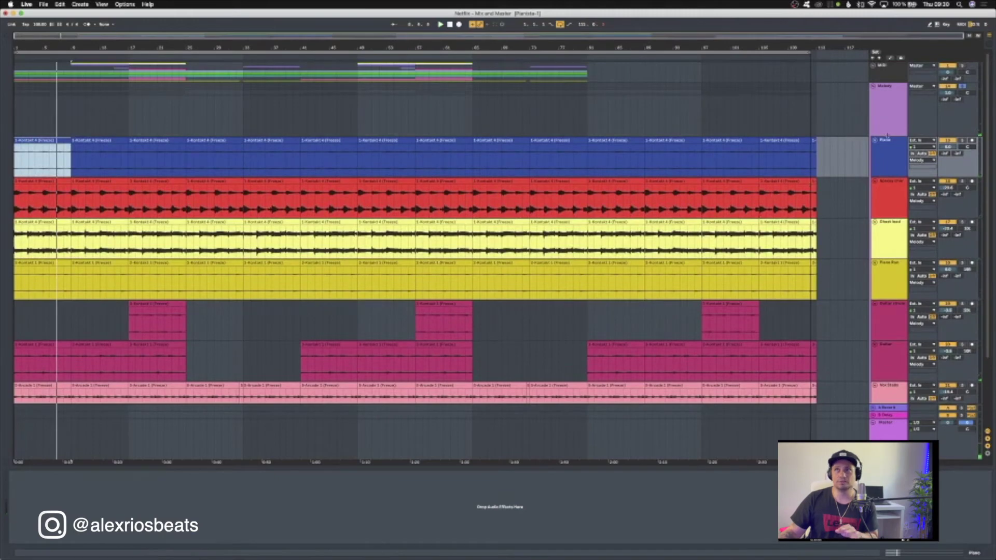
{"action": "left_click", "coordinate": [957, 93]}
{"action": "left_click", "coordinate": [887, 108]}
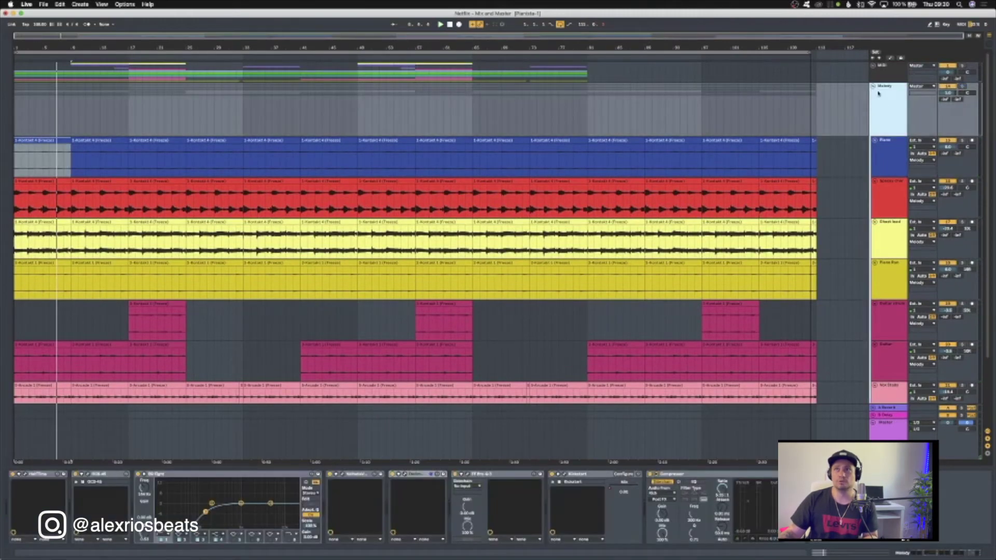
{"action": "left_click", "coordinate": [873, 88]}
{"action": "left_click", "coordinate": [873, 88]}
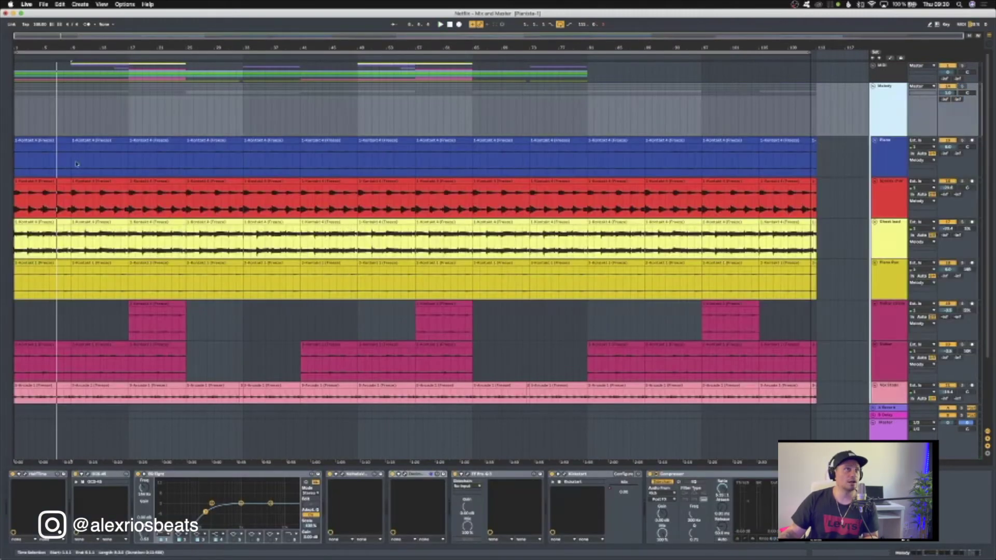
Collapse all audio tracks from Piano to Vox Stabs in the Melody group.
{"action": "left_click", "coordinate": [65, 130]}
{"action": "left_click", "coordinate": [888, 347], "text": "shift"}
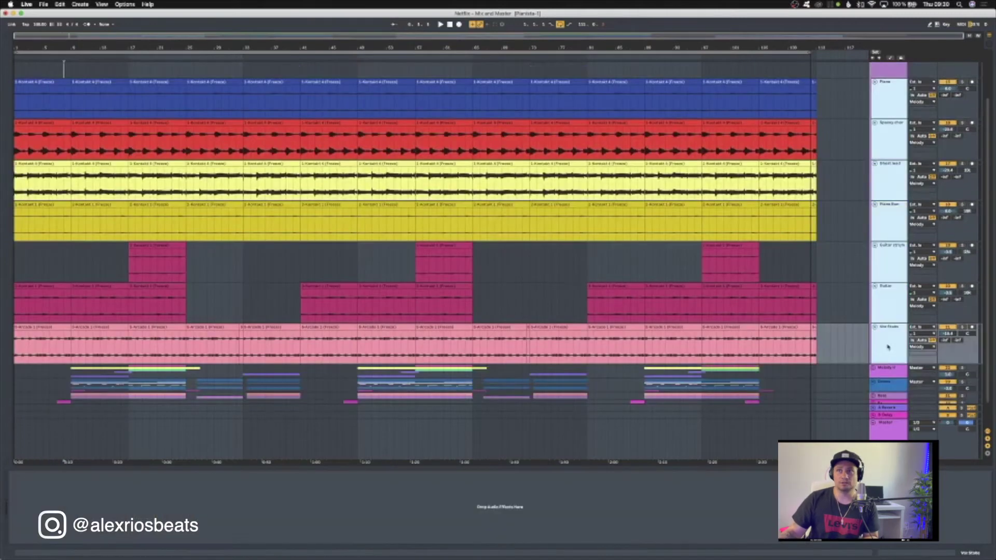
{"action": "left_click", "coordinate": [874, 328]}
Solo the Melody group and audition it with its effects from bar 8.
{"action": "left_click", "coordinate": [962, 88]}
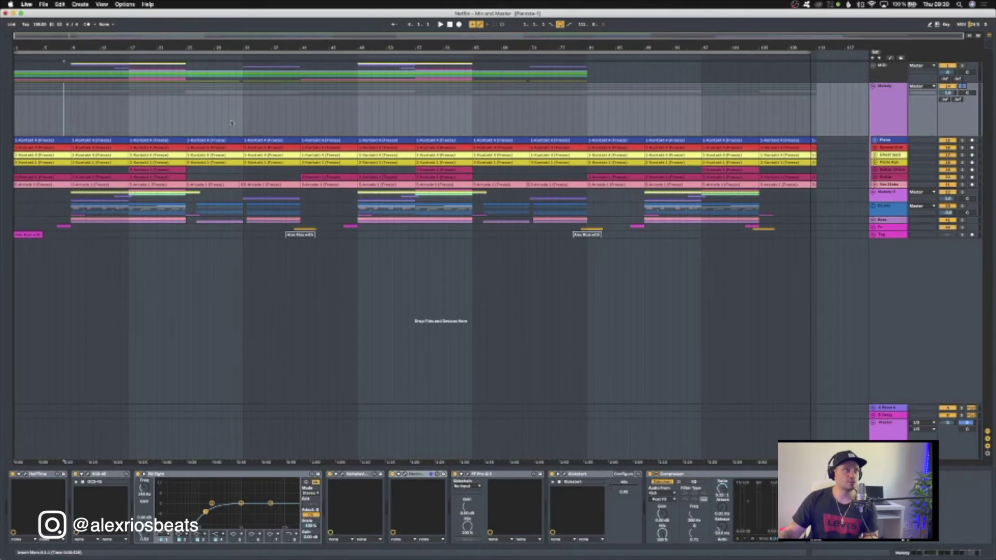
{"action": "key", "text": "space"}
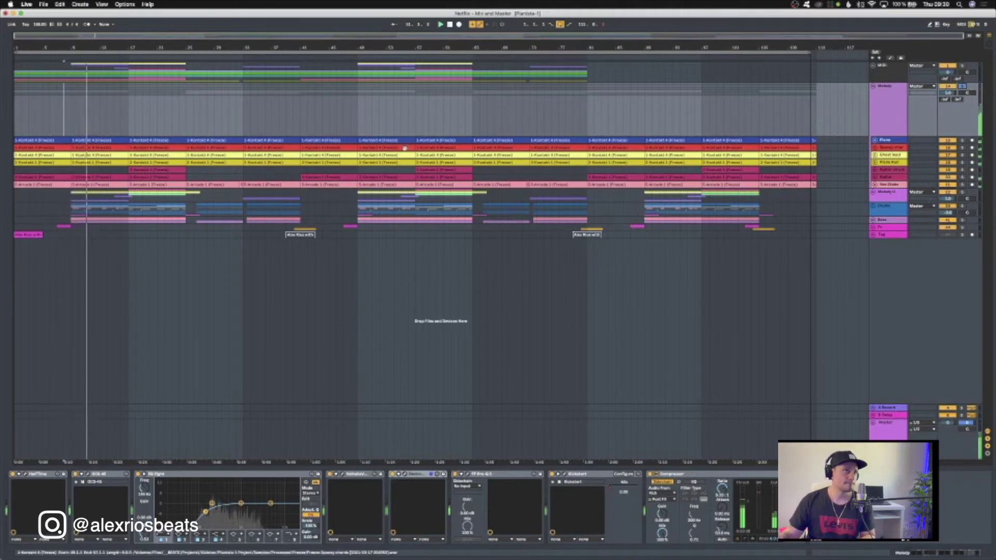
{"action": "left_click", "coordinate": [917, 112]}
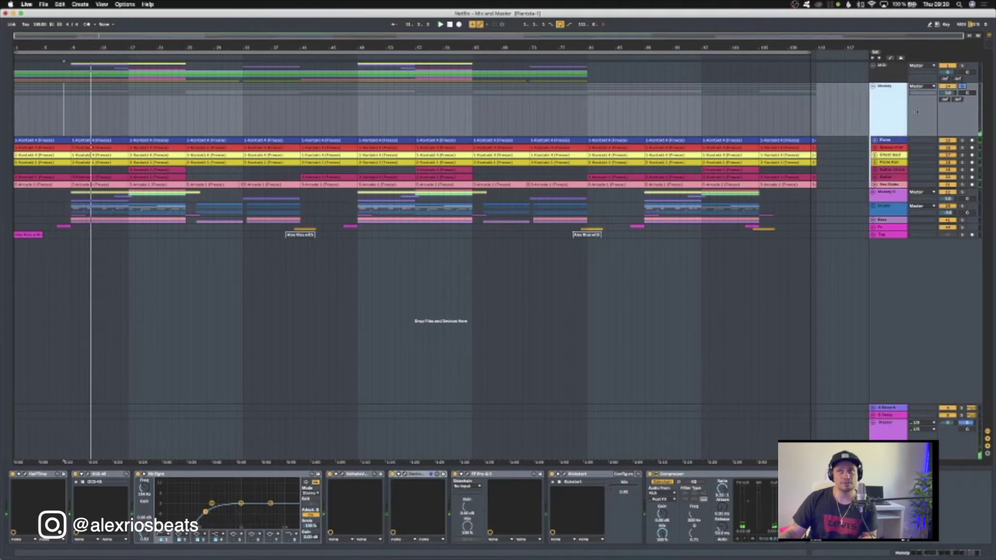
Unfold the Melody II group, make its group track taller and select the yellow Omnisphere track.
{"action": "left_click", "coordinate": [925, 200]}
{"action": "left_click", "coordinate": [873, 192]}
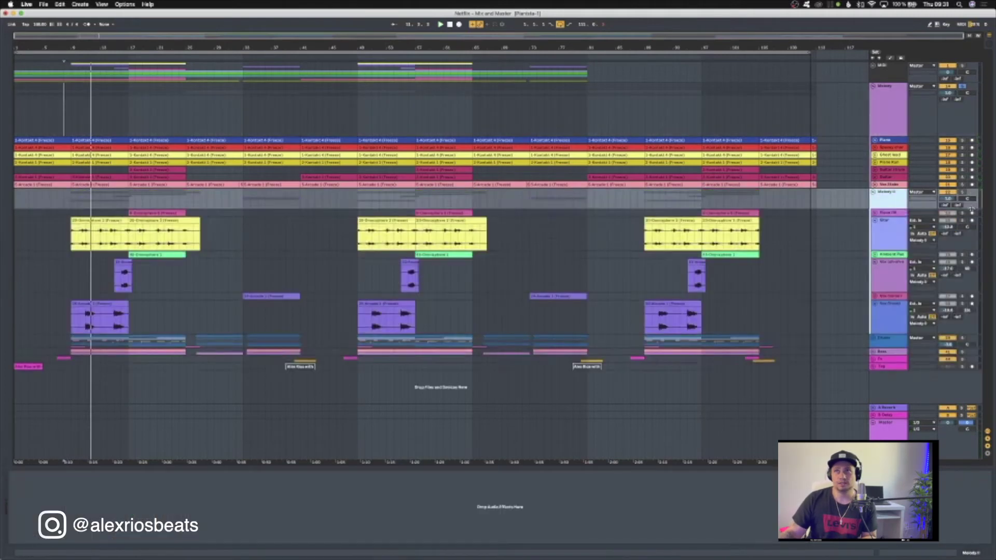
{"action": "left_click", "coordinate": [887, 250]}
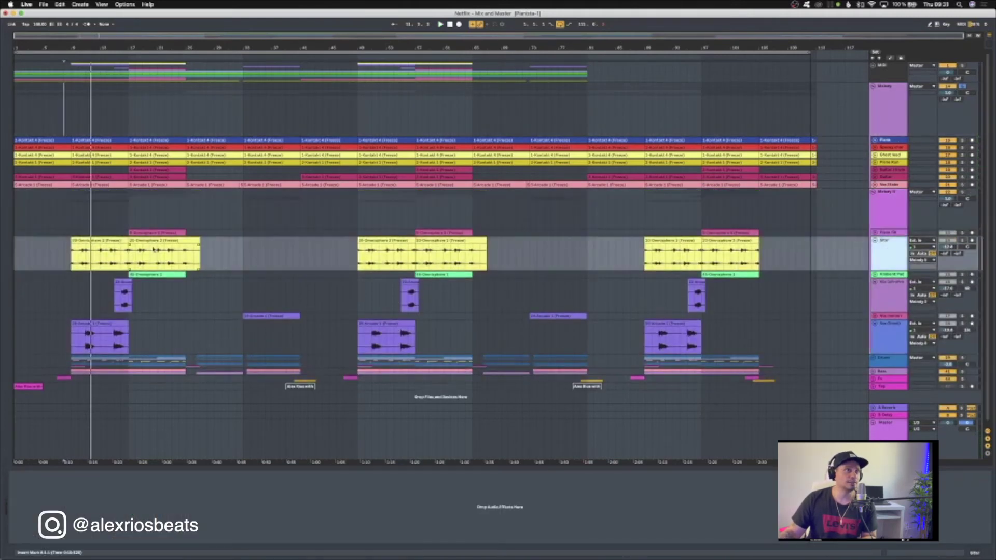
Solo the yellow Omnisphere track in the Melody II group and audition it from bar 9.
{"action": "left_click", "coordinate": [111, 242]}
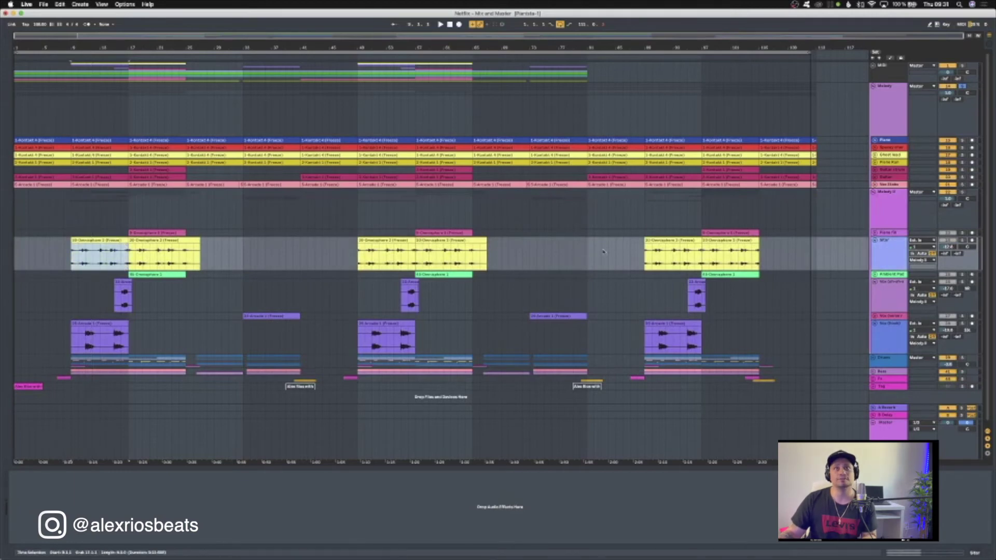
{"action": "left_click", "coordinate": [898, 250]}
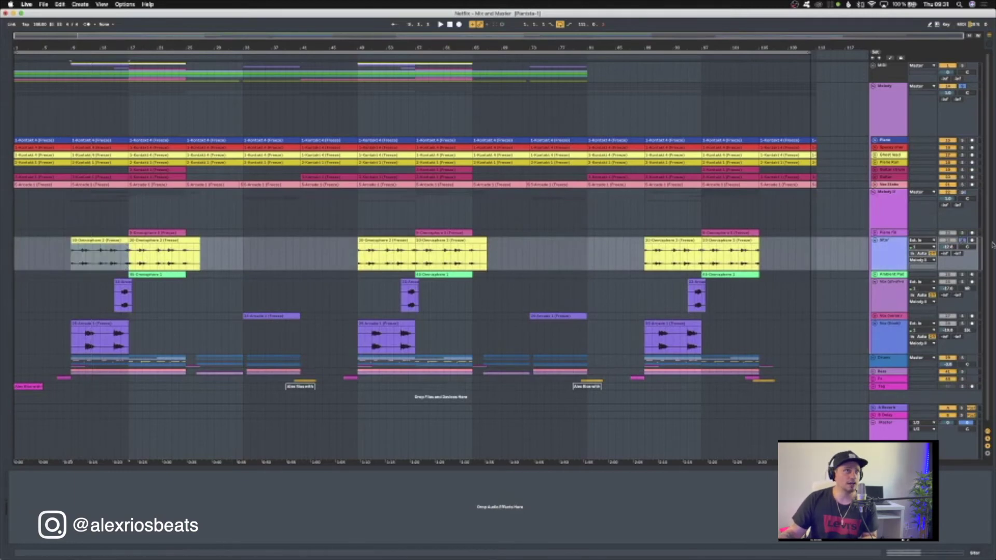
{"action": "key", "text": "space"}
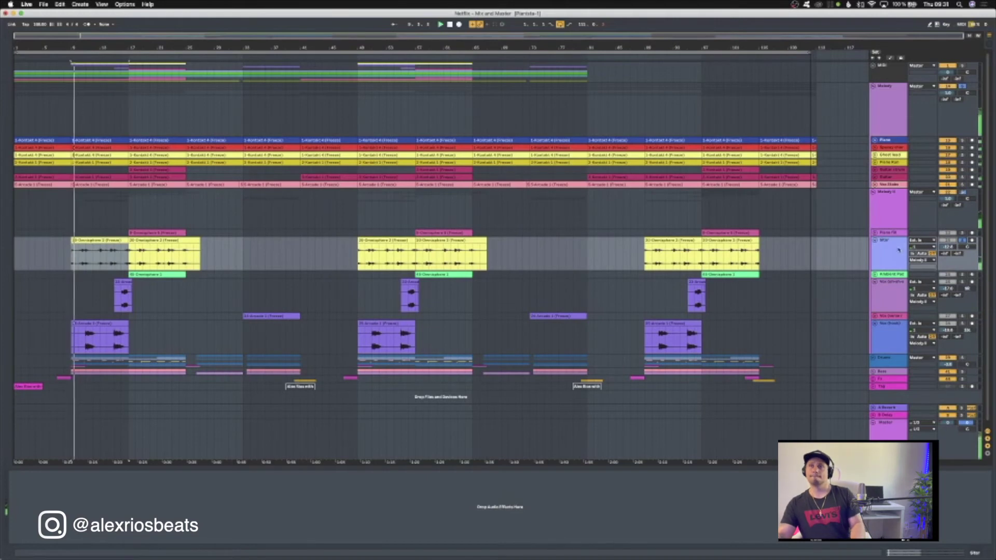
{"action": "left_click", "coordinate": [898, 250]}
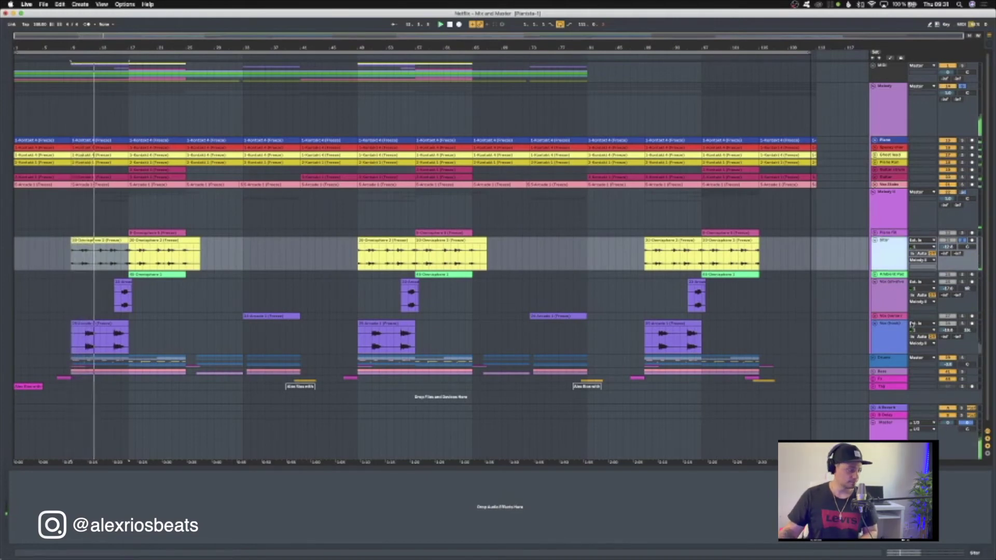
Solo the two expanded Vox tracks and audition them together with the yellow Omnisphere track from bar 9.
{"action": "left_click", "coordinate": [906, 325]}
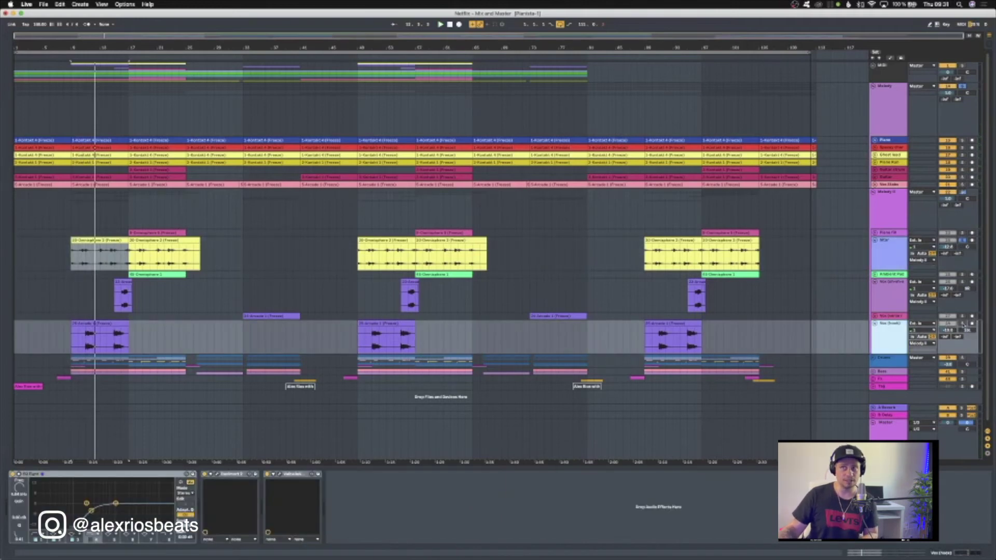
{"action": "left_click", "coordinate": [961, 324]}
{"action": "left_click", "coordinate": [93, 327]}
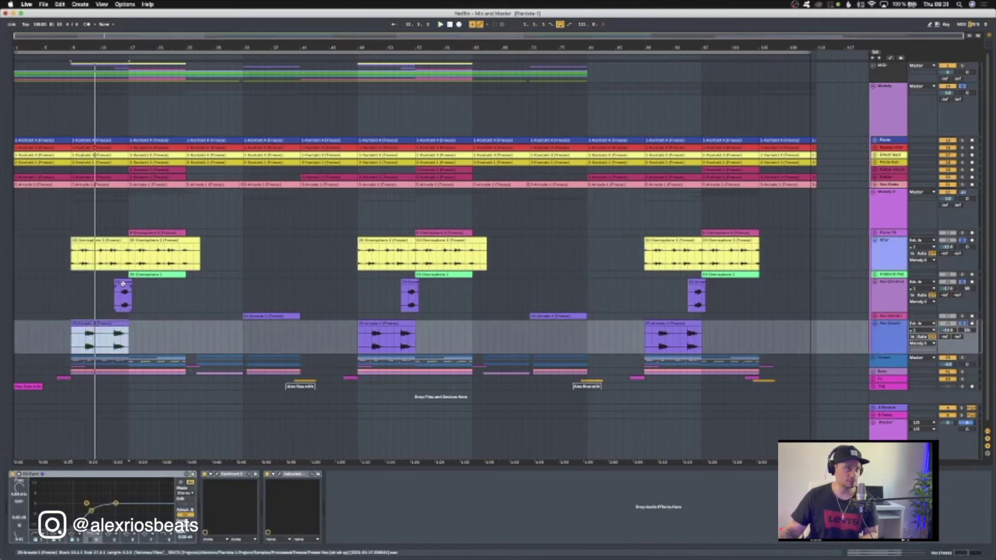
{"action": "left_click", "coordinate": [123, 295]}
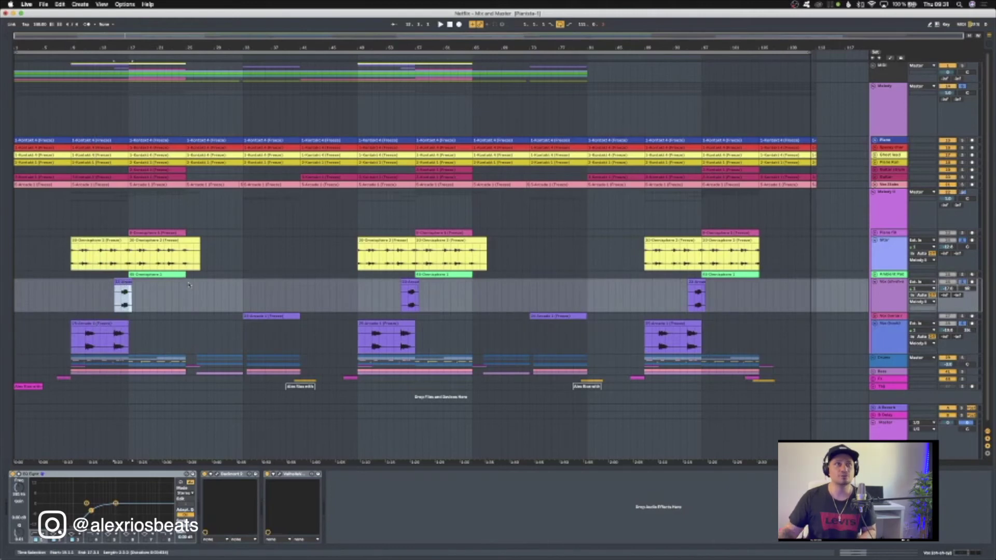
{"action": "key", "text": "Up"}
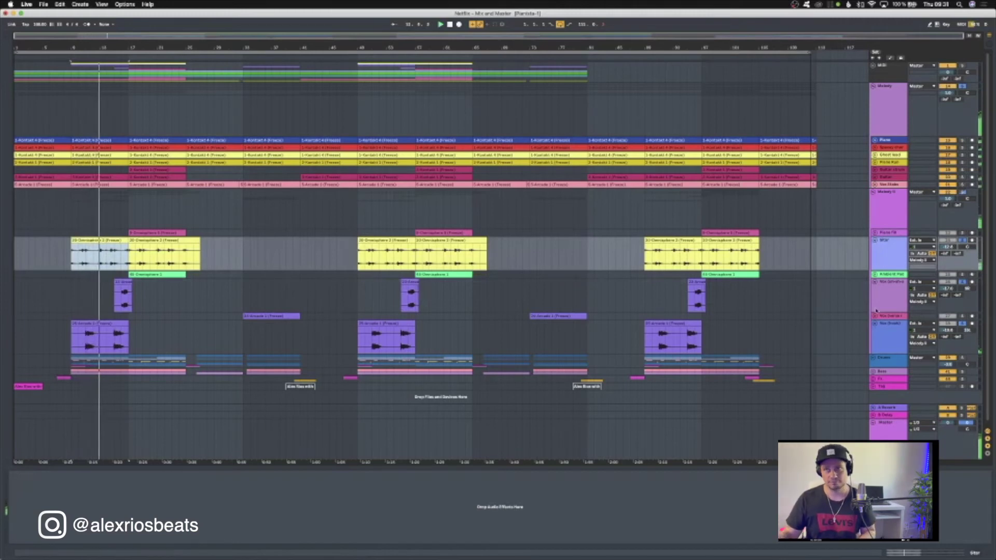
{"action": "scroll", "coordinate": [896, 294], "scroll_direction": "down", "scroll_amount": 1}
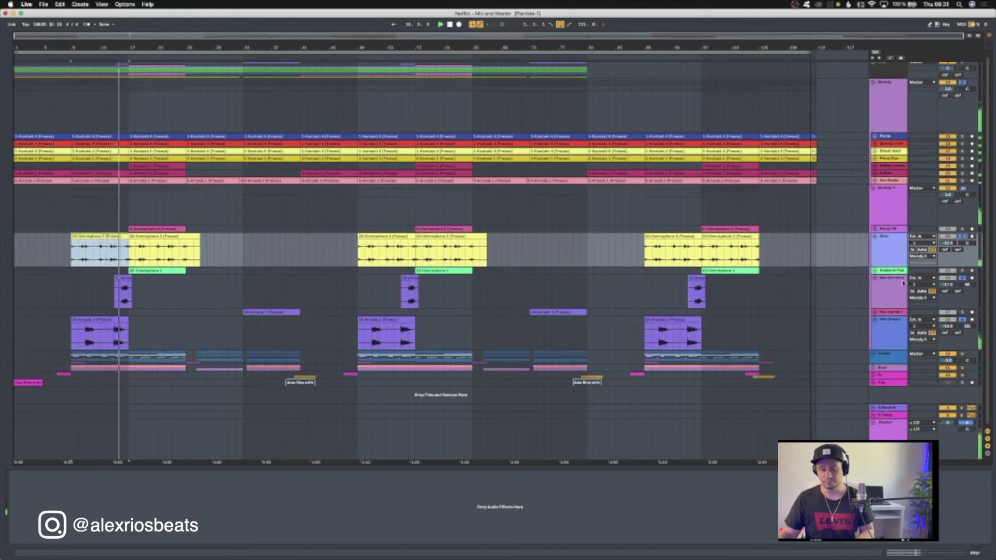
{"action": "key", "text": "space"}
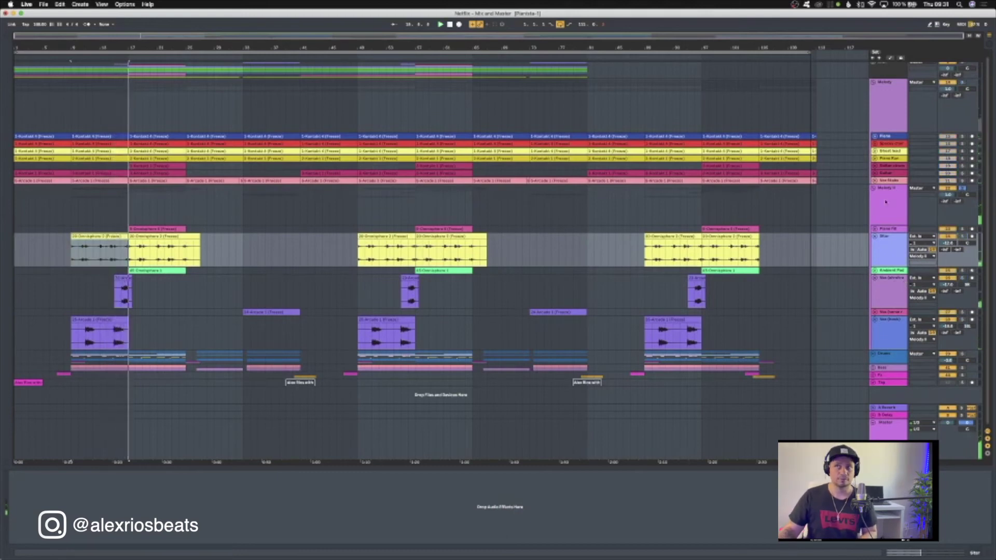
Fold the Melody II group, unfold the Drums group and audition the drums in solo from bar 9.
{"action": "left_click", "coordinate": [878, 197]}
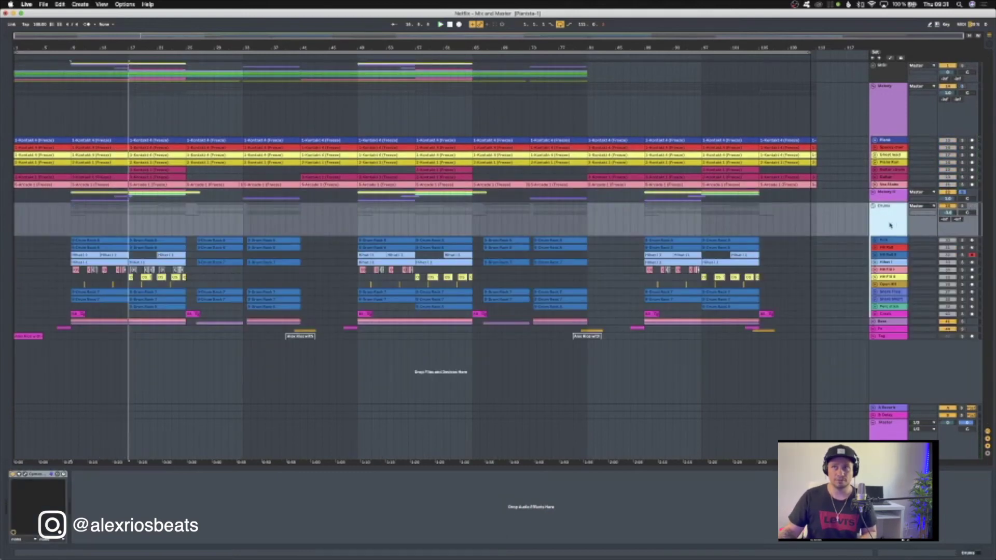
{"action": "left_click", "coordinate": [176, 263]}
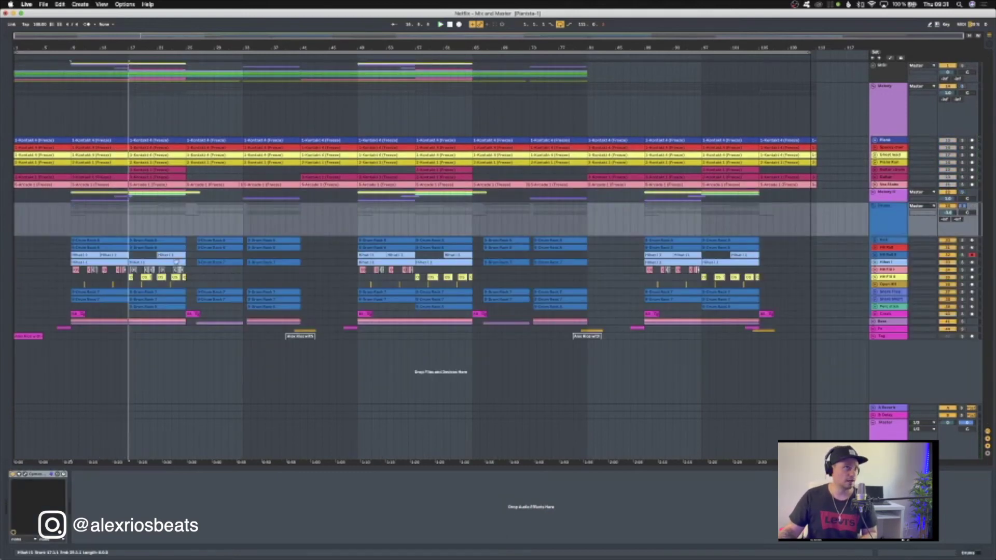
{"action": "left_click", "coordinate": [78, 242]}
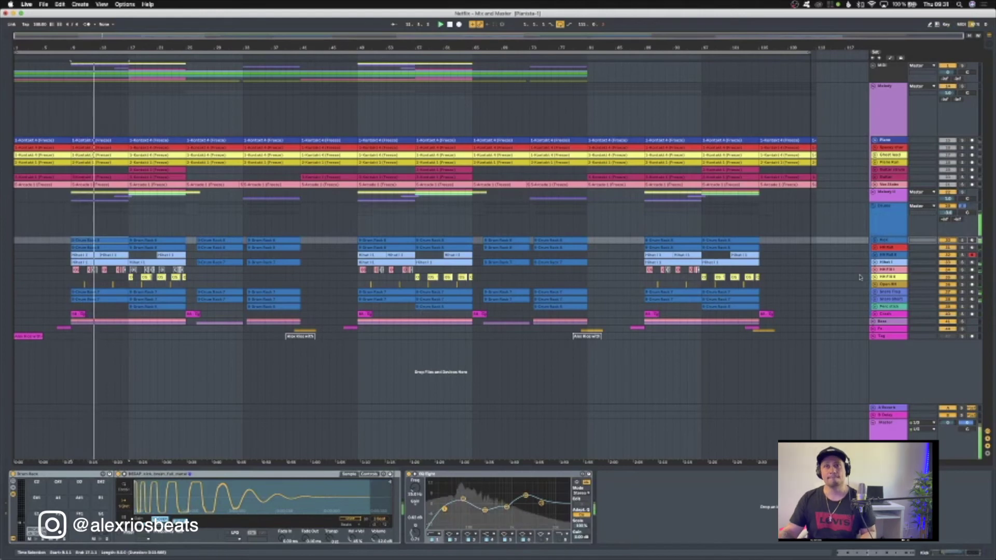
{"action": "left_click", "coordinate": [897, 224]}
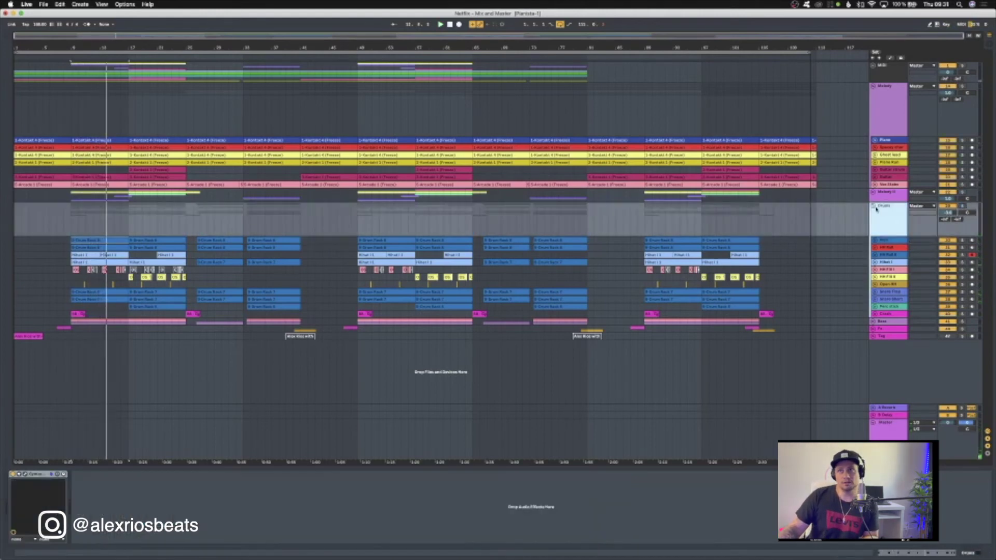
Fold the Drums group, unfold the Bass group and audition it in solo from bar 9.
{"action": "left_click", "coordinate": [873, 206]}
{"action": "left_click", "coordinate": [873, 220]}
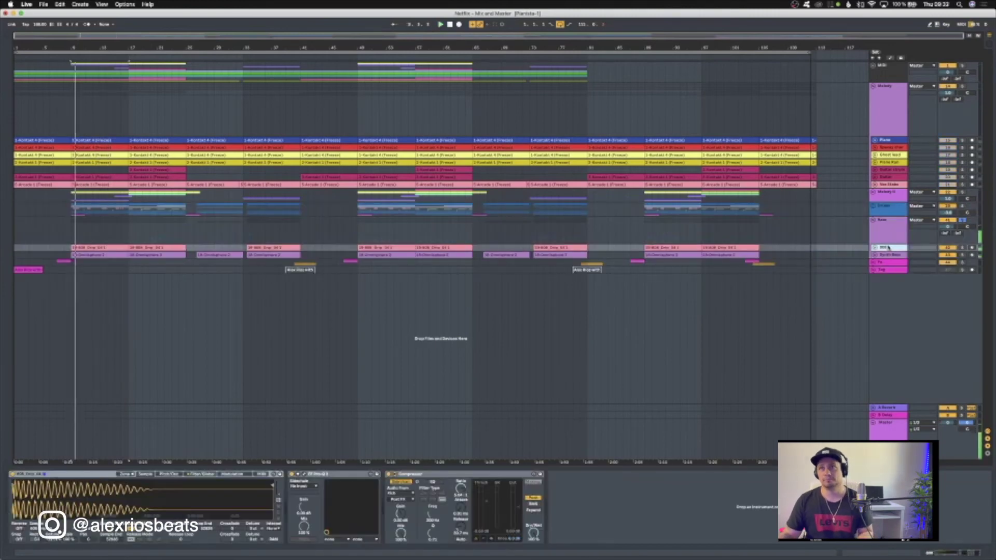
{"action": "left_click", "coordinate": [885, 248]}
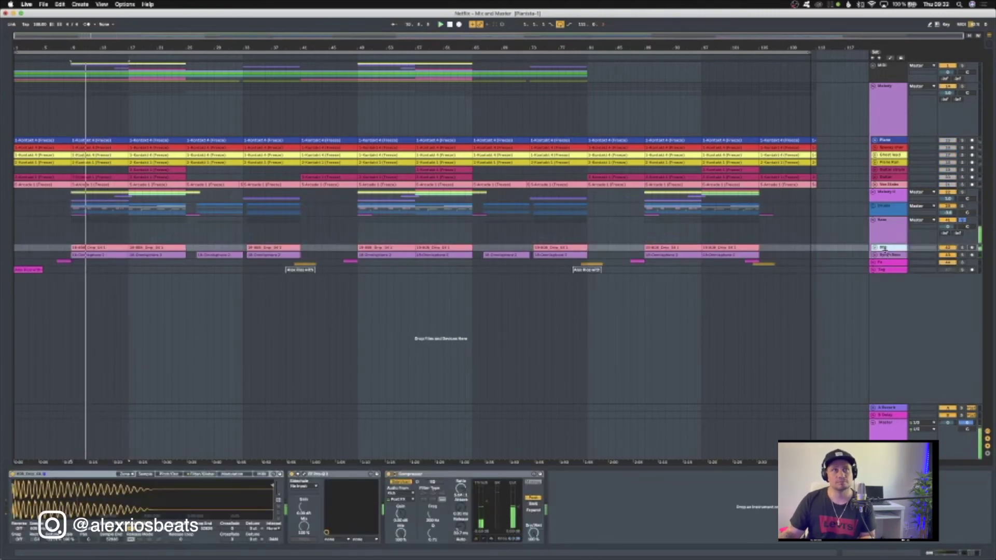
{"action": "left_click", "coordinate": [876, 255]}
{"action": "left_click", "coordinate": [892, 249]}
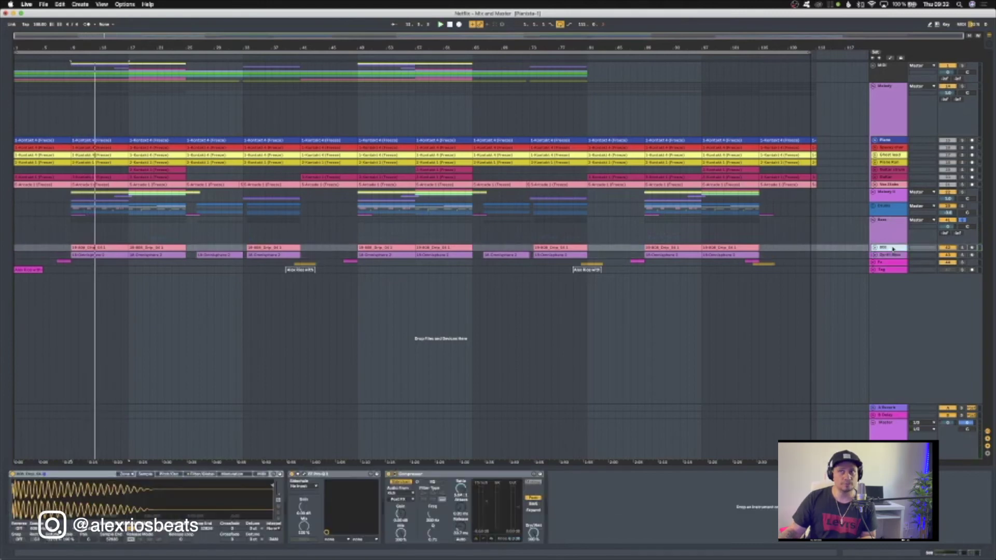
Expand the 808 and Synth Bass tracks in the Bass group to show their MIDI notes.
{"action": "left_click", "coordinate": [876, 249]}
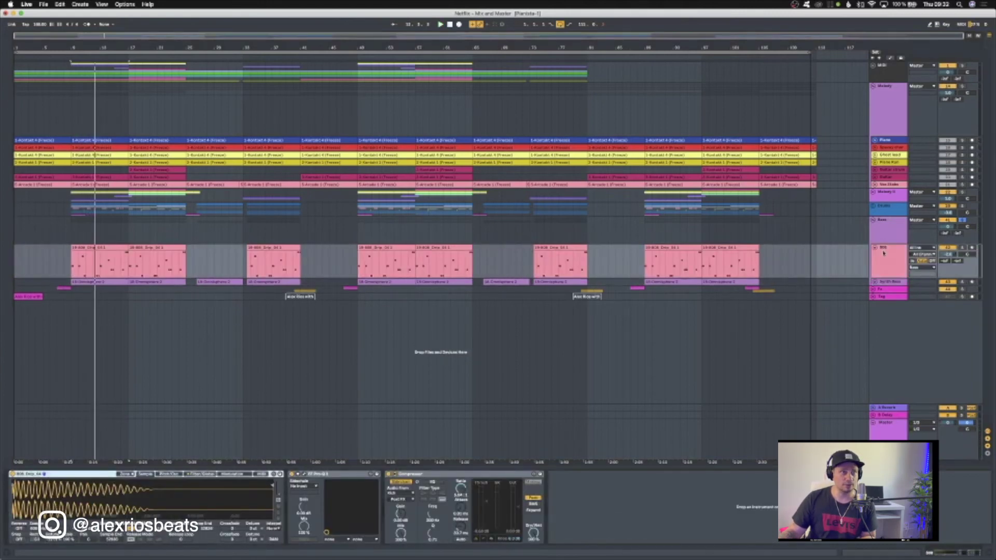
{"action": "left_click", "coordinate": [893, 282]}
{"action": "left_click", "coordinate": [876, 281]}
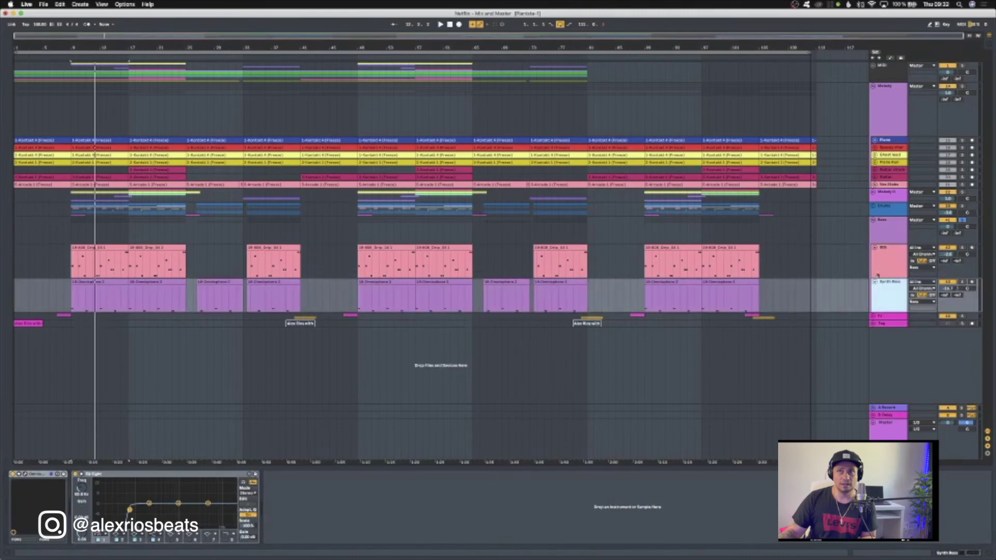
Compare the device chains of the 808 and Synth Bass tracks, and clear the Bass group's solo.
{"action": "left_click", "coordinate": [890, 272]}
{"action": "left_click", "coordinate": [888, 290]}
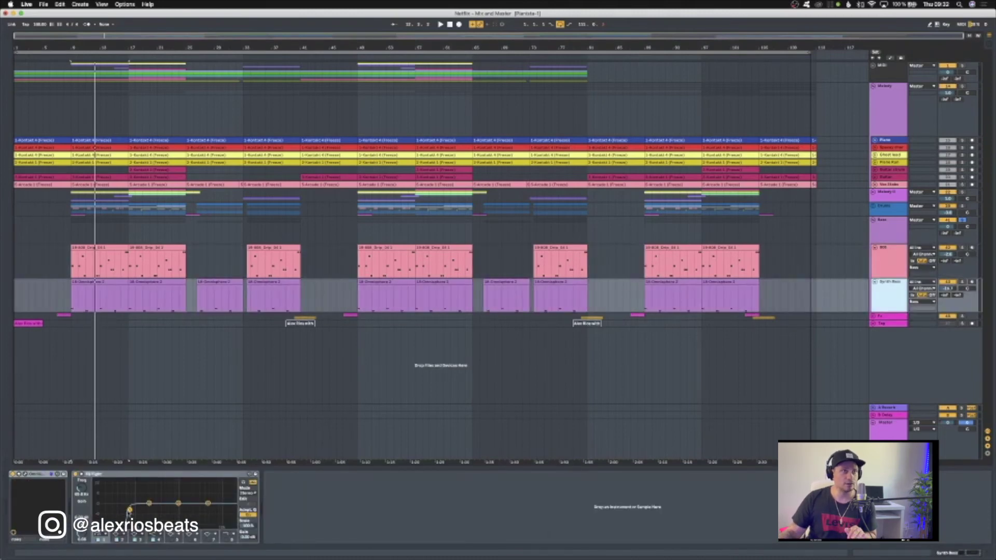
{"action": "left_click", "coordinate": [890, 262]}
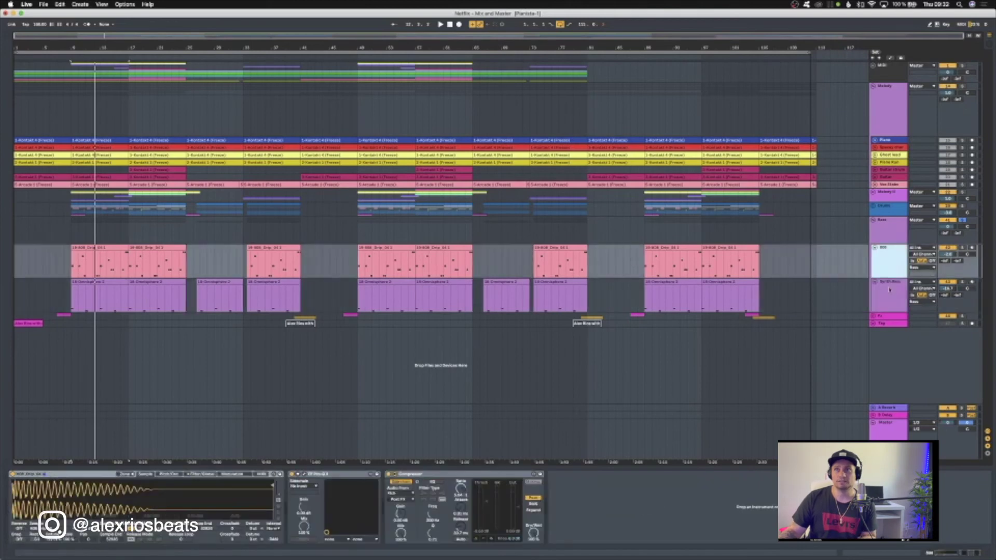
{"action": "left_click", "coordinate": [892, 290], "text": "shift"}
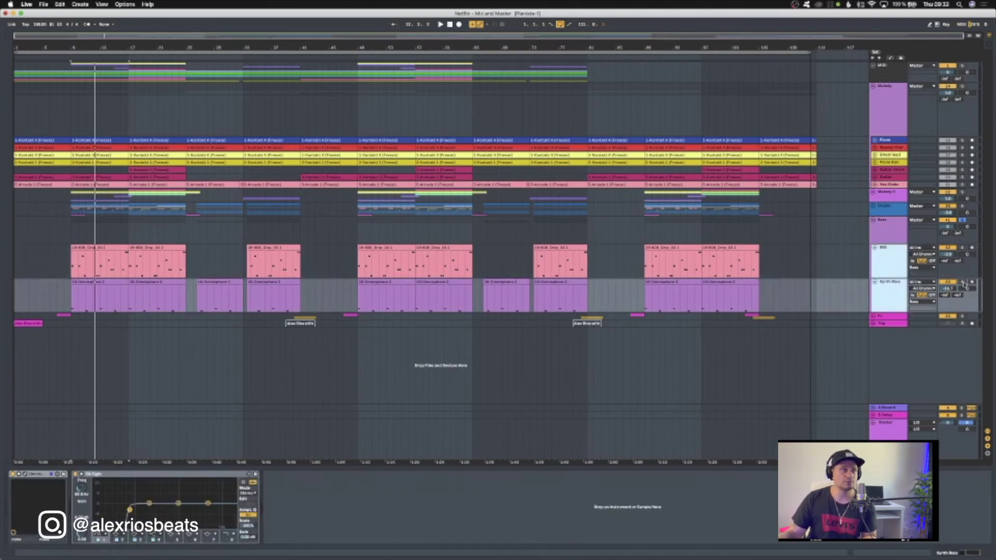
{"action": "left_click", "coordinate": [887, 294]}
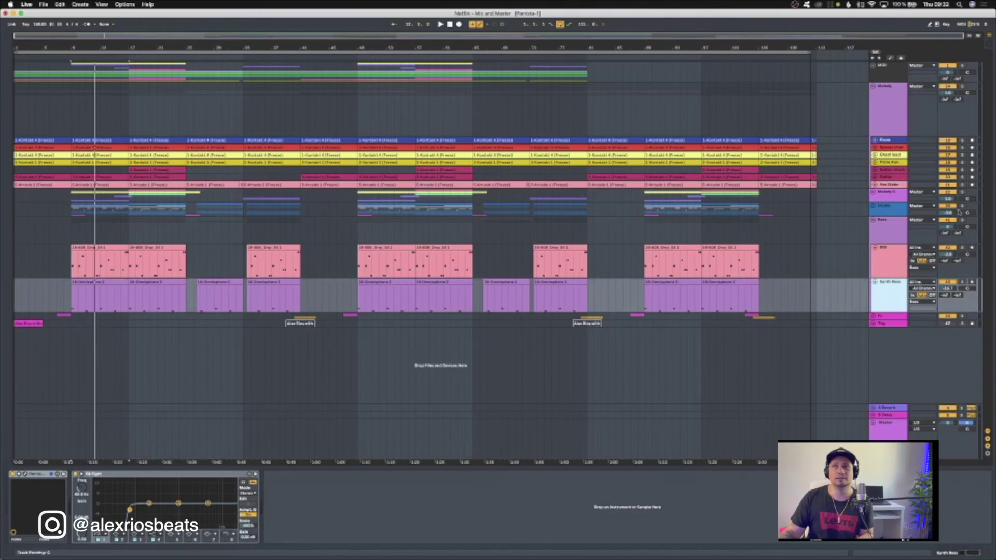
{"action": "left_click", "coordinate": [889, 248]}
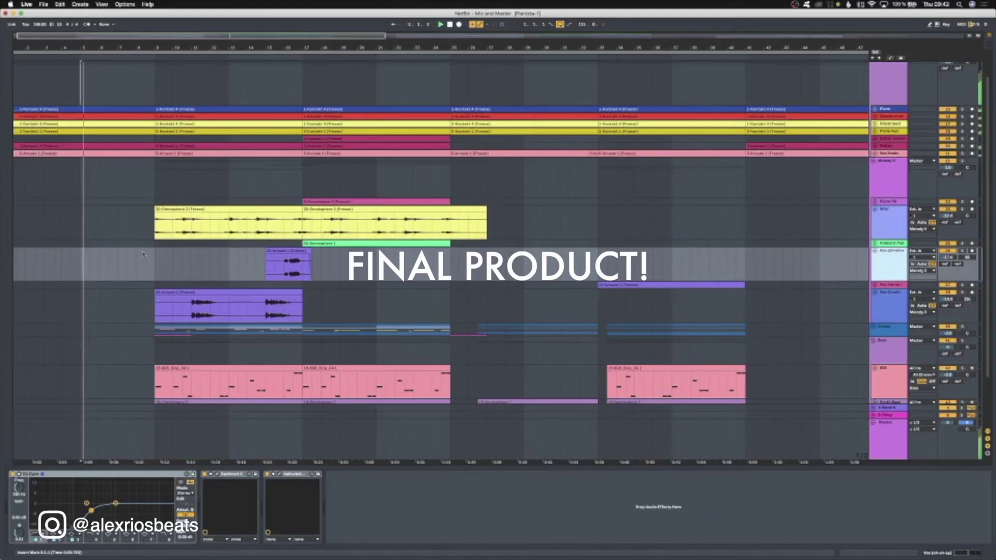
Unfold the Drums group to show its individual tracks while reviewing the full arrangement during playback.
{"action": "scroll", "coordinate": [151, 254], "scroll_direction": "up", "scroll_amount": 3}
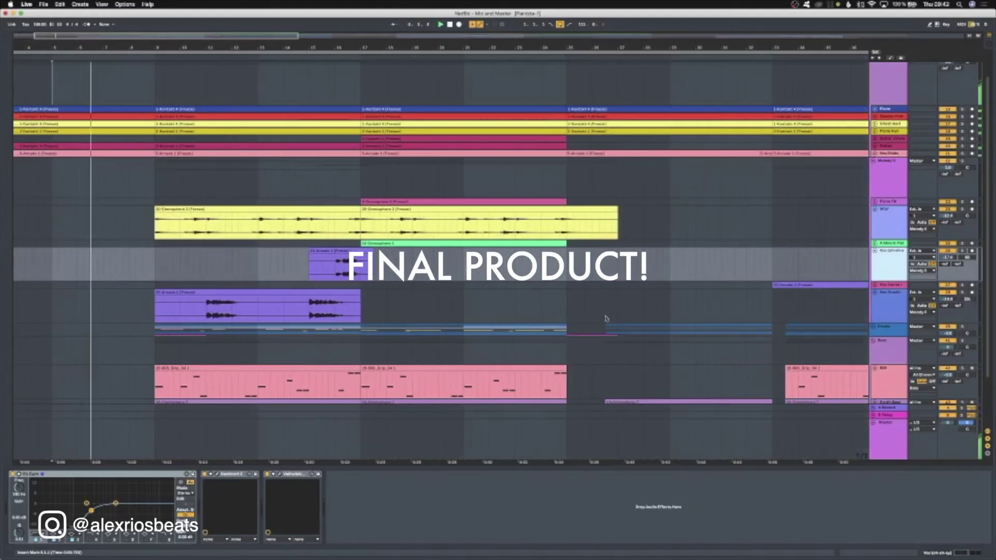
{"action": "scroll", "coordinate": [549, 298], "scroll_direction": "down", "scroll_amount": 1}
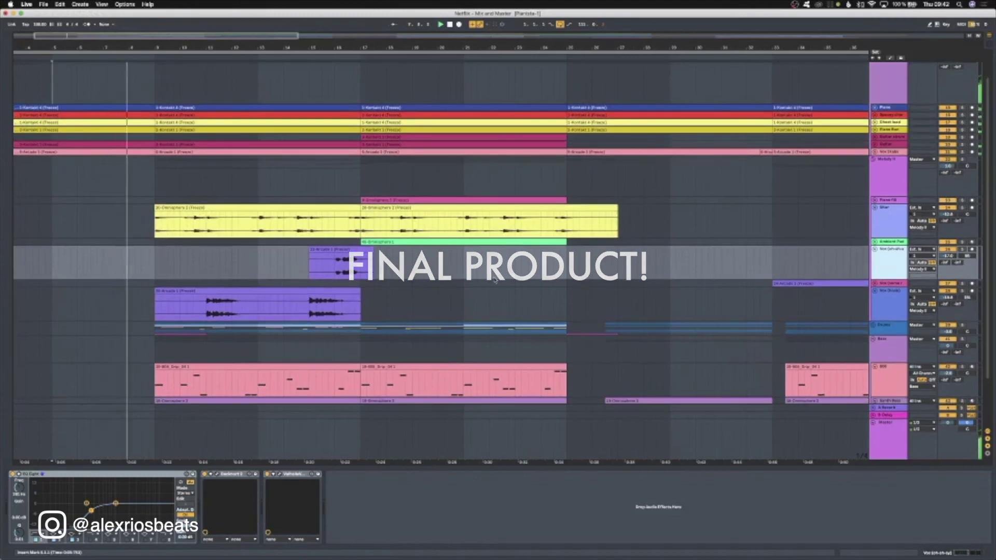
{"action": "scroll", "coordinate": [493, 280], "scroll_direction": "down", "scroll_amount": 2}
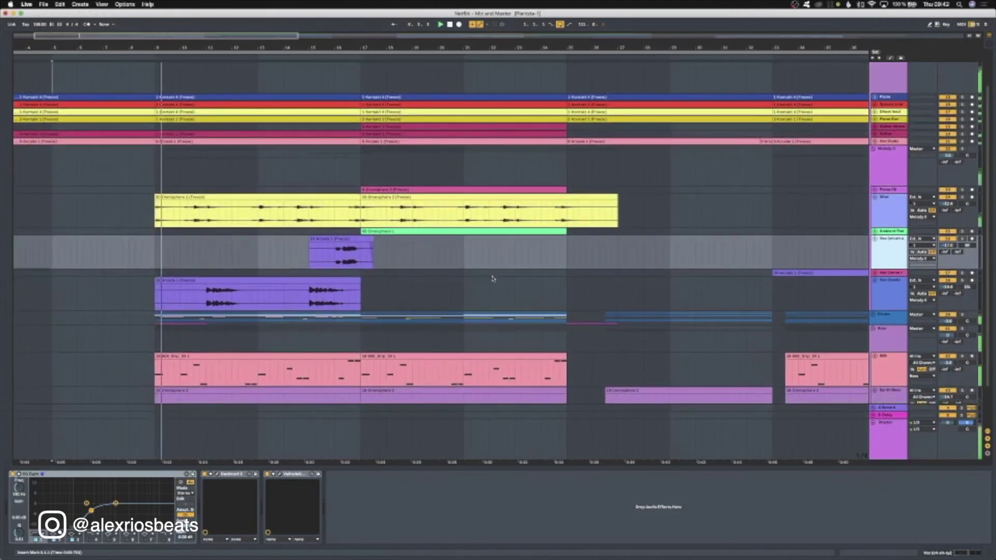
{"action": "scroll", "coordinate": [493, 279], "scroll_direction": "down", "scroll_amount": 1}
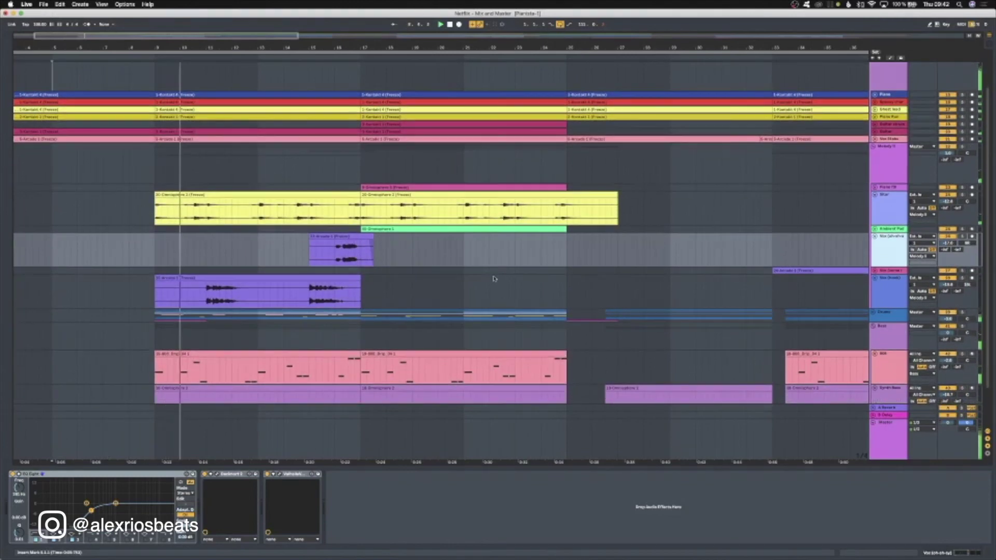
{"action": "left_click", "coordinate": [873, 312]}
{"action": "scroll", "coordinate": [700, 295], "scroll_direction": "down", "scroll_amount": 1}
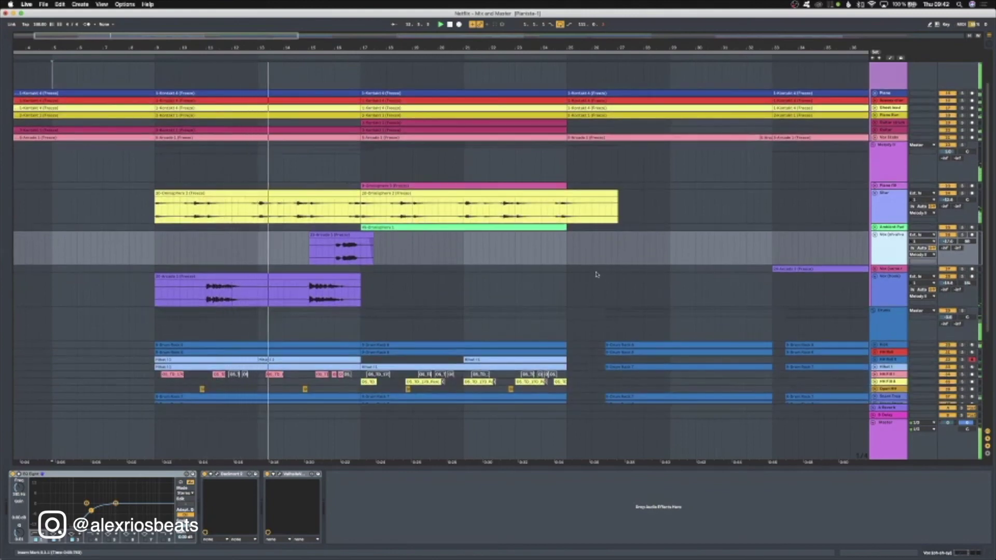
{"action": "scroll", "coordinate": [596, 275], "scroll_direction": "down", "scroll_amount": 1}
{"action": "scroll", "coordinate": [596, 275], "scroll_direction": "down", "scroll_amount": 2}
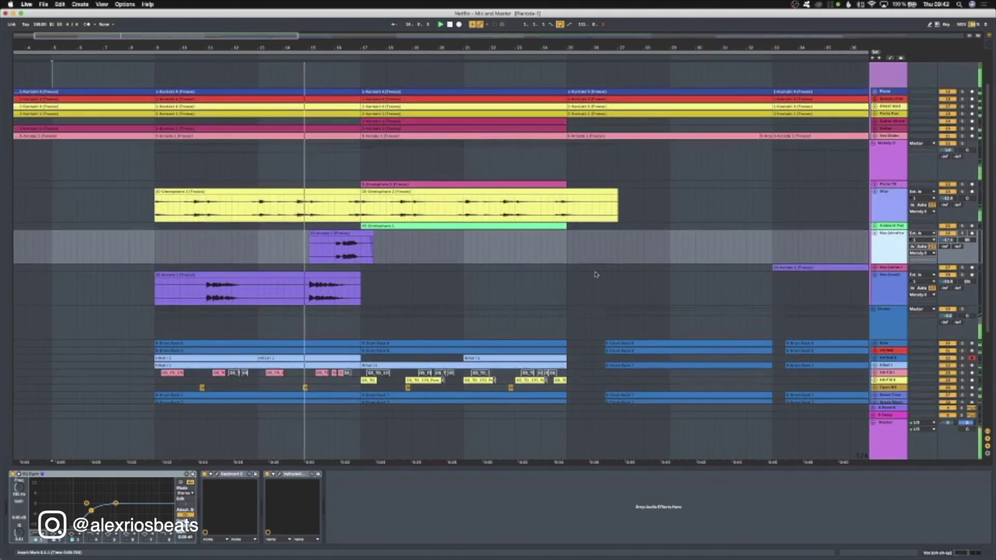
{"action": "scroll", "coordinate": [596, 274], "scroll_direction": "down", "scroll_amount": 2}
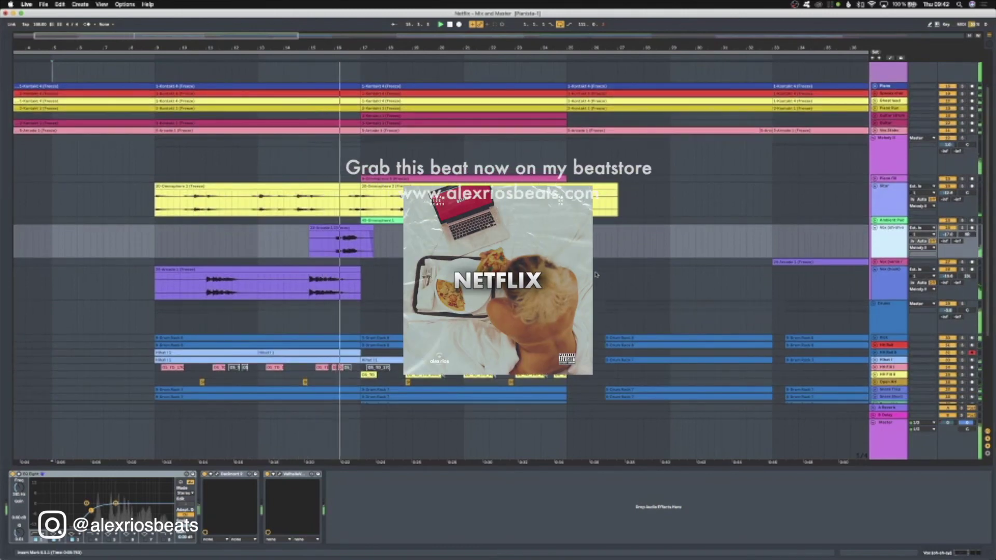